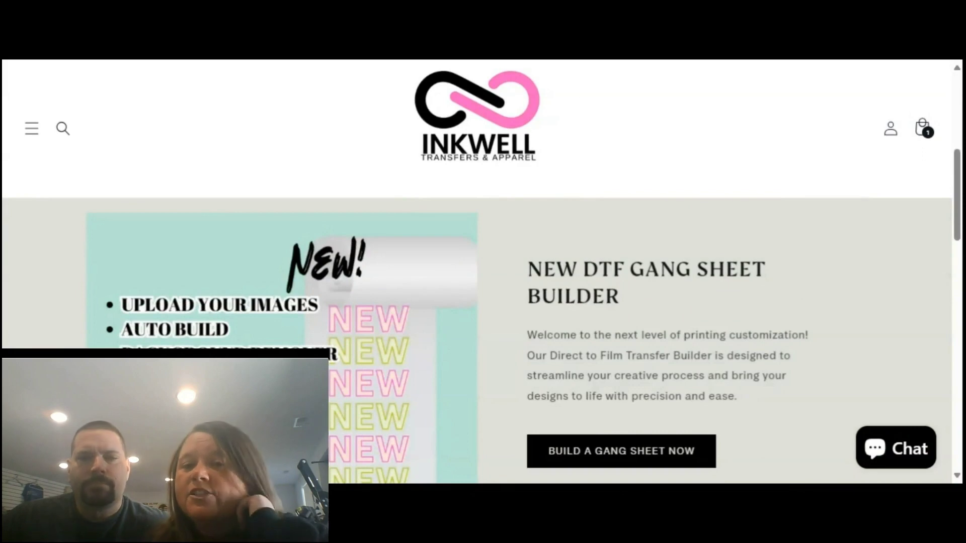
# - Open the New Gang Sheet Builder product page and bring its size options into view
pyautogui.scroll(-2, 626, 325)
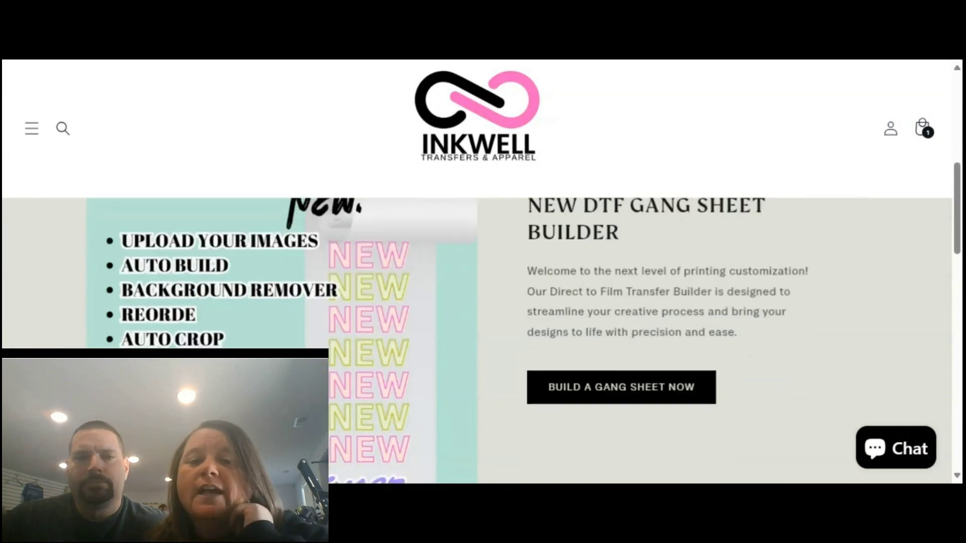
pyautogui.click(611, 387)
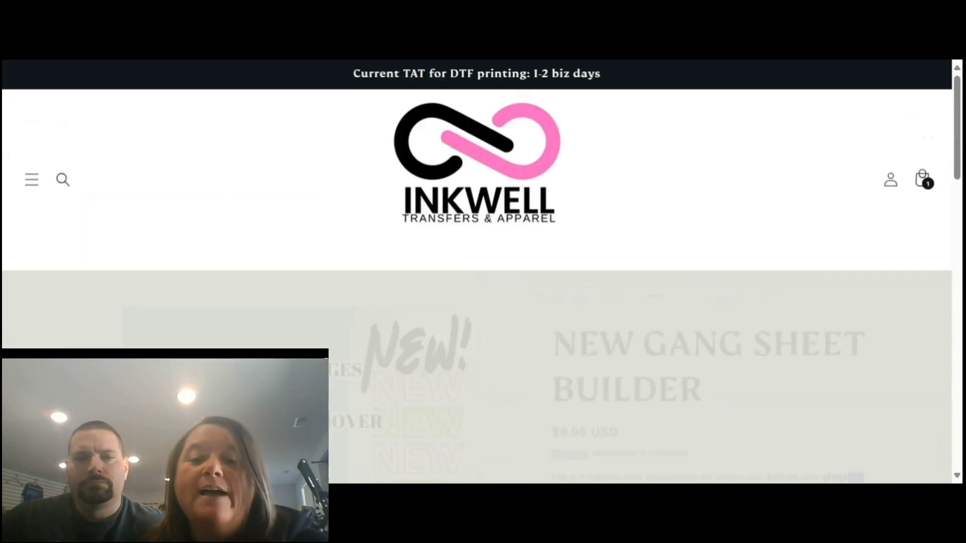
pyautogui.scroll(-1, 612, 398)
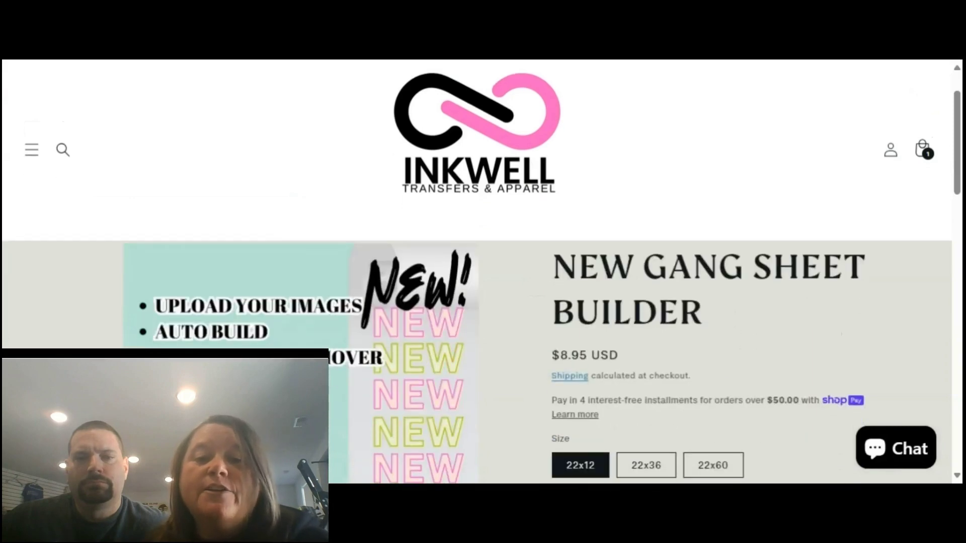
pyautogui.scroll(-2, 648, 338)
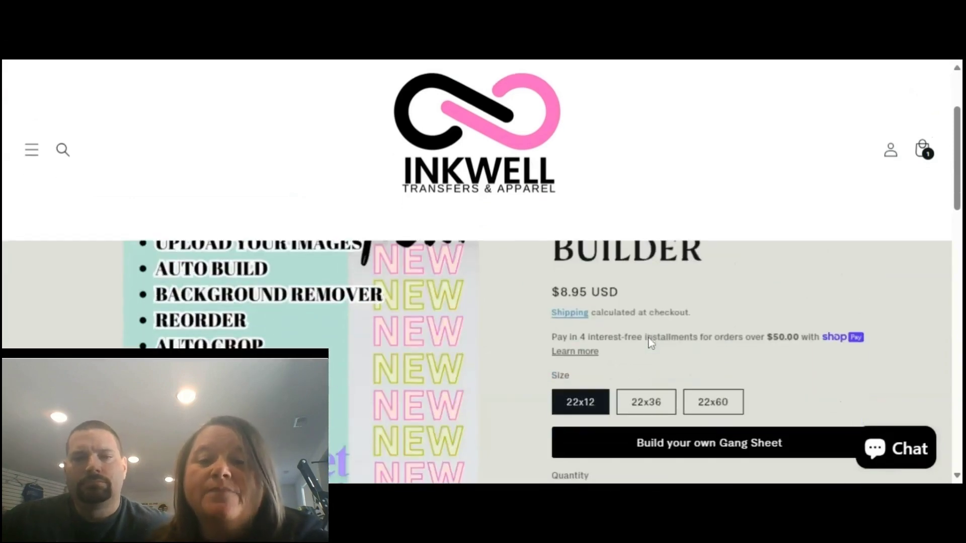
pyautogui.scroll(2, 648, 338)
pyautogui.scroll(-2, 648, 338)
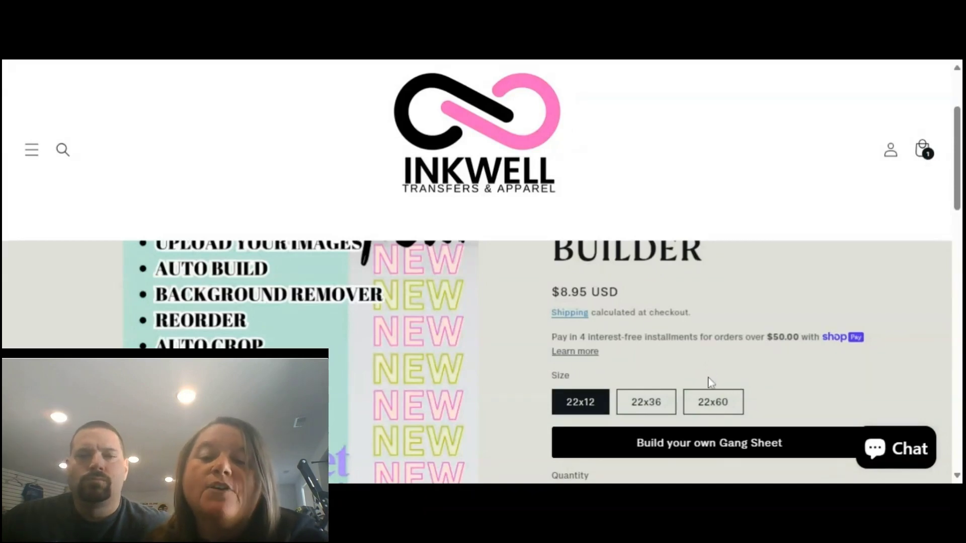
# - Compare the prices of the sheet sizes, choose 22x36 and start building the gang sheet
pyautogui.click(649, 408)
pyautogui.click(688, 407)
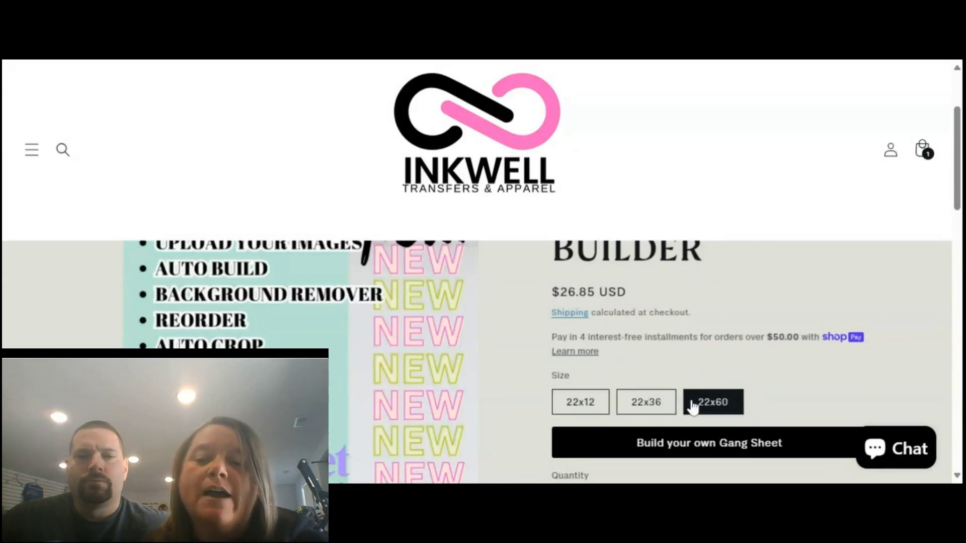
pyautogui.click(601, 408)
pyautogui.click(648, 403)
pyautogui.click(704, 403)
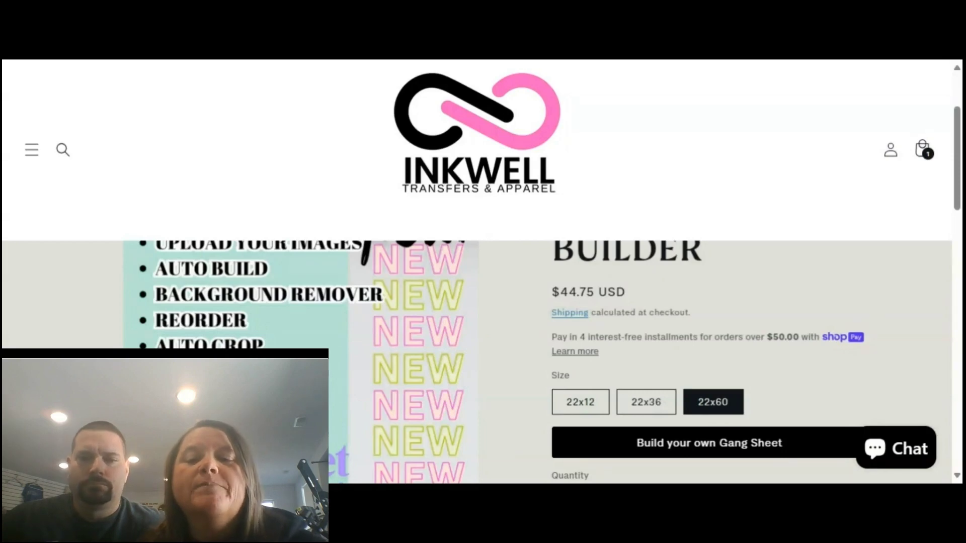
pyautogui.click(648, 411)
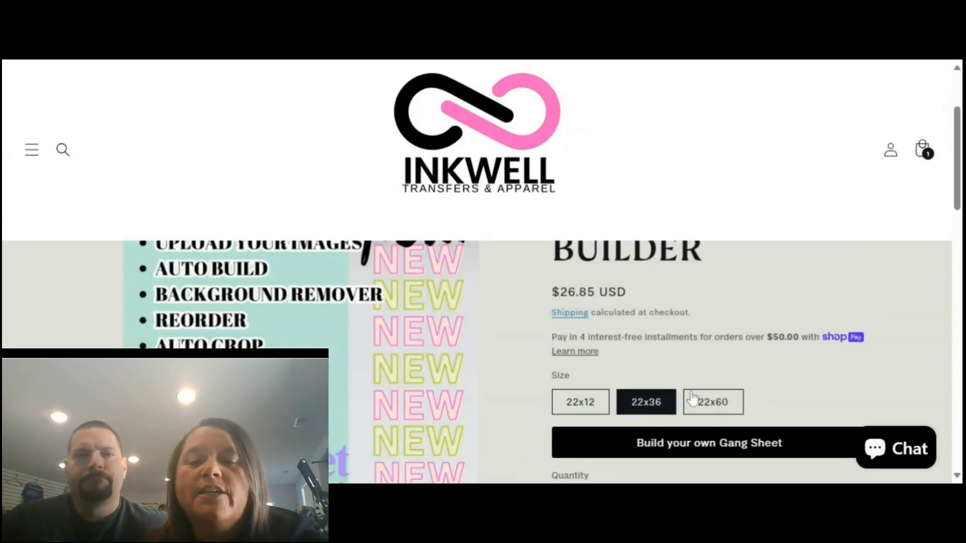
pyautogui.click(651, 445)
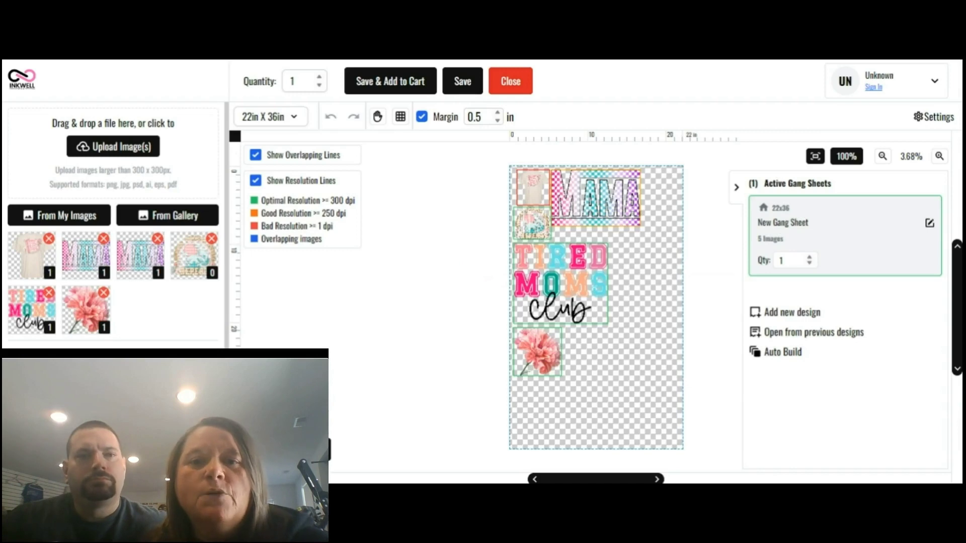
# - Delete all designs from the gang sheet and remove every previously loaded image from the image list
pyautogui.moveTo(698, 404); pyautogui.dragTo(469, 163)
pyautogui.click(745, 121)
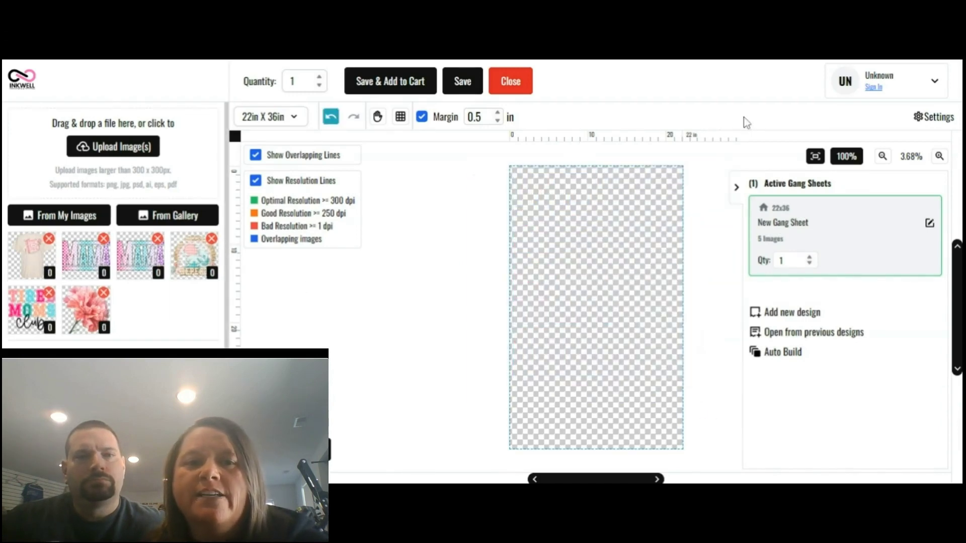
pyautogui.click(158, 240)
pyautogui.click(157, 240)
pyautogui.click(157, 240)
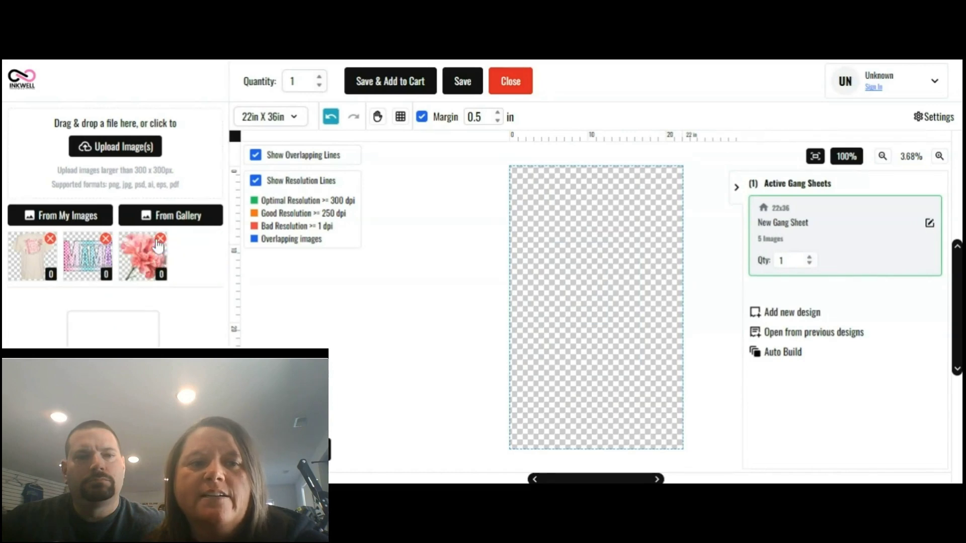
pyautogui.click(158, 240)
pyautogui.click(106, 240)
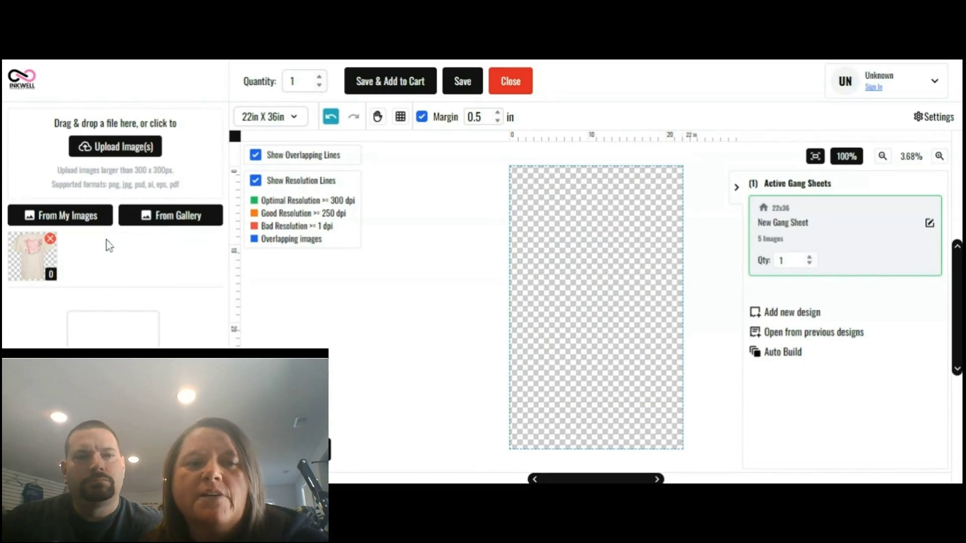
pyautogui.click(50, 238)
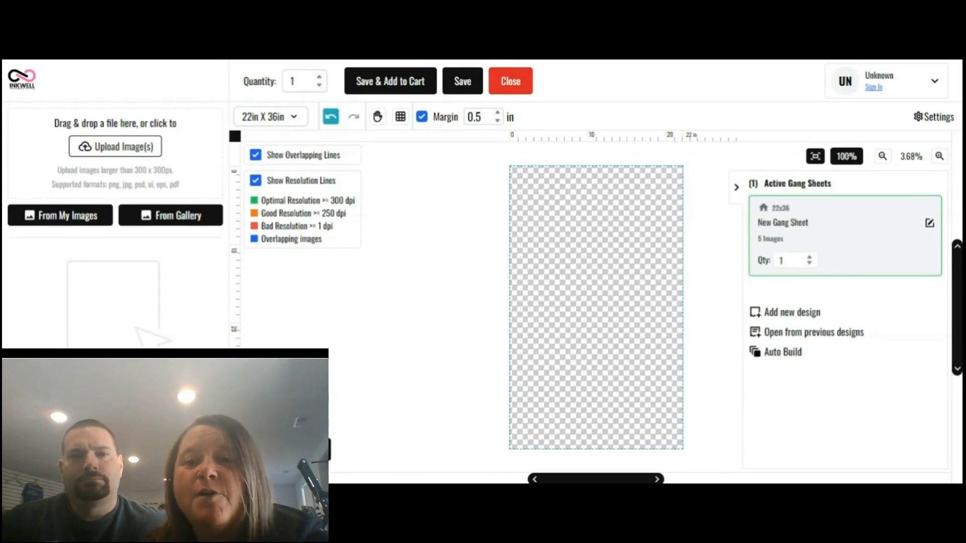
# - Upload the pink bow image and review the previously uploaded images in My Images without selecting any
pyautogui.moveTo(137, 328); pyautogui.dragTo(141, 327)
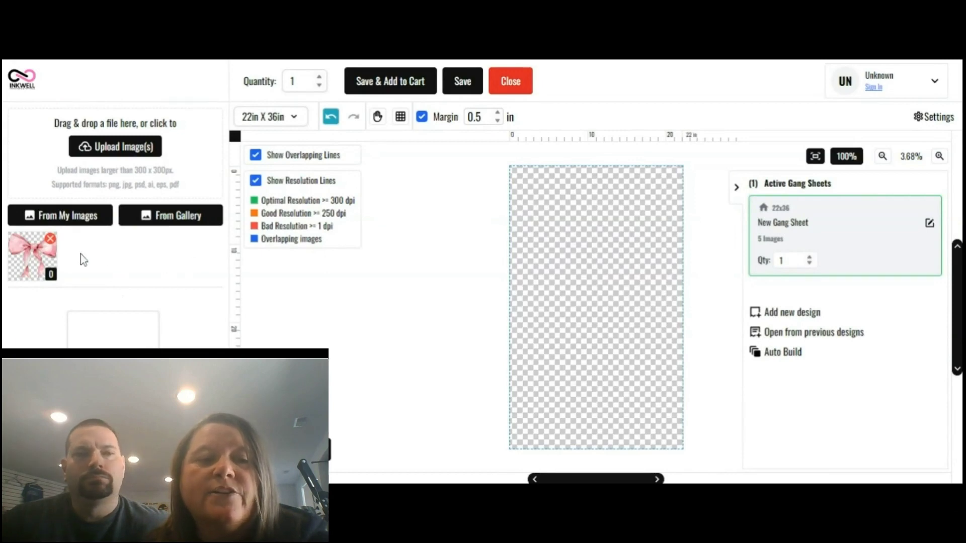
pyautogui.click(72, 222)
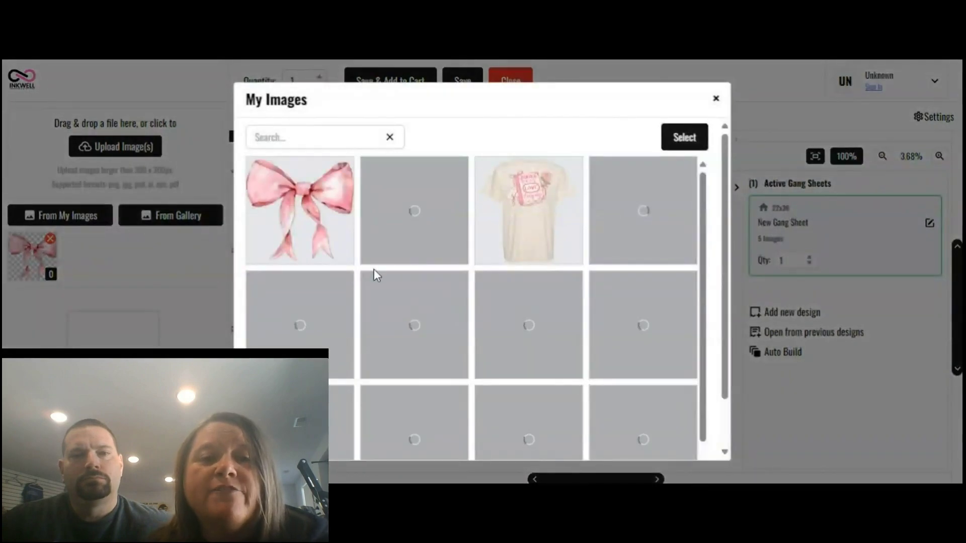
pyautogui.scroll(-1, 417, 334)
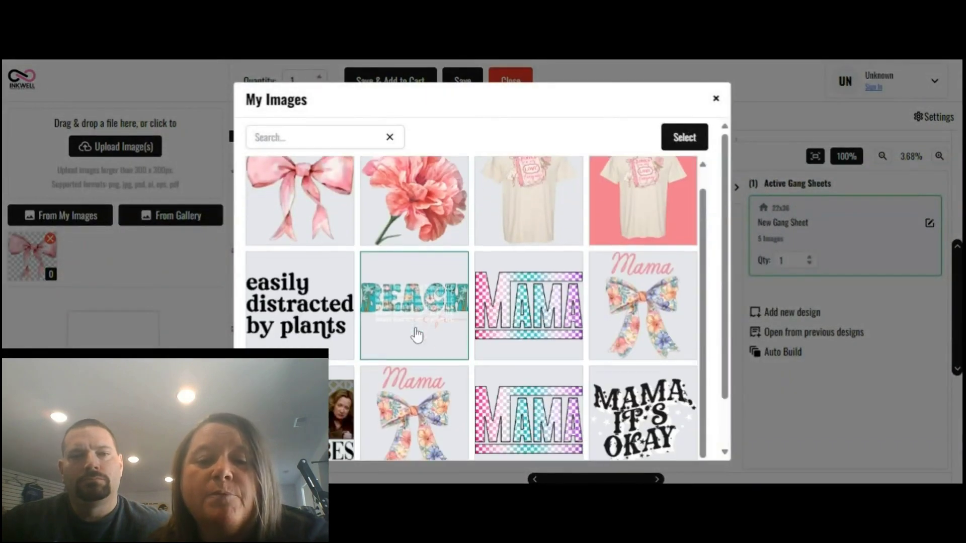
pyautogui.scroll(1, 417, 334)
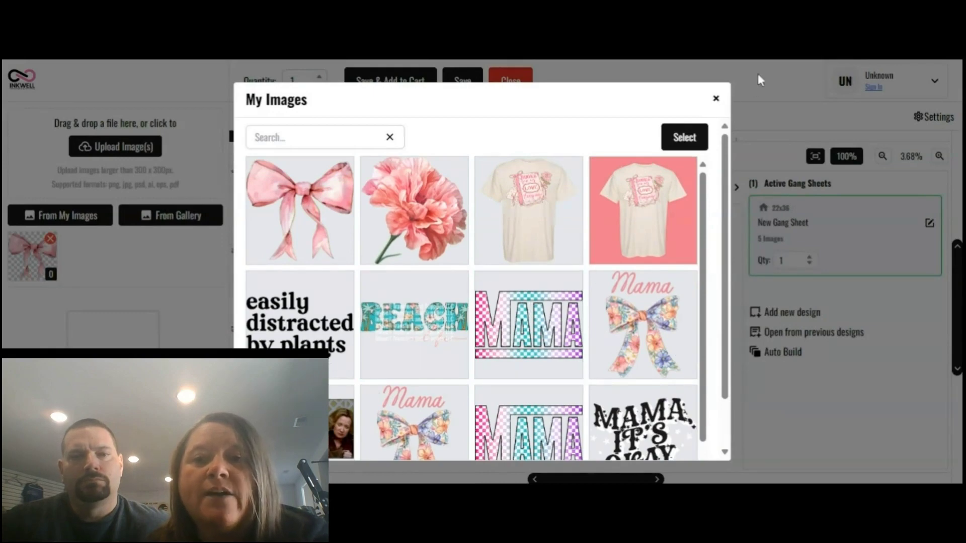
pyautogui.click(716, 99)
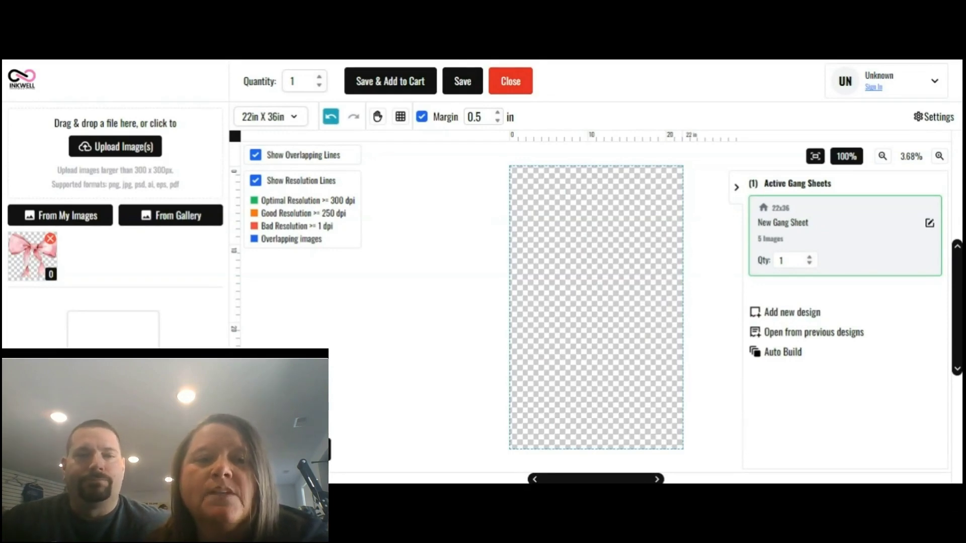
# - Look over the Image Gallery's designs, its category filter and its search option
pyautogui.click(176, 220)
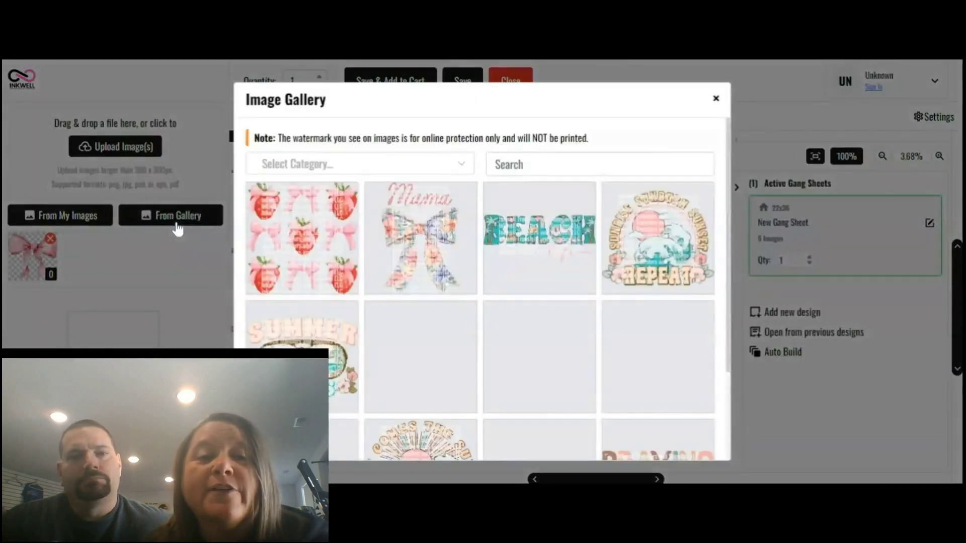
pyautogui.scroll(-3, 433, 347)
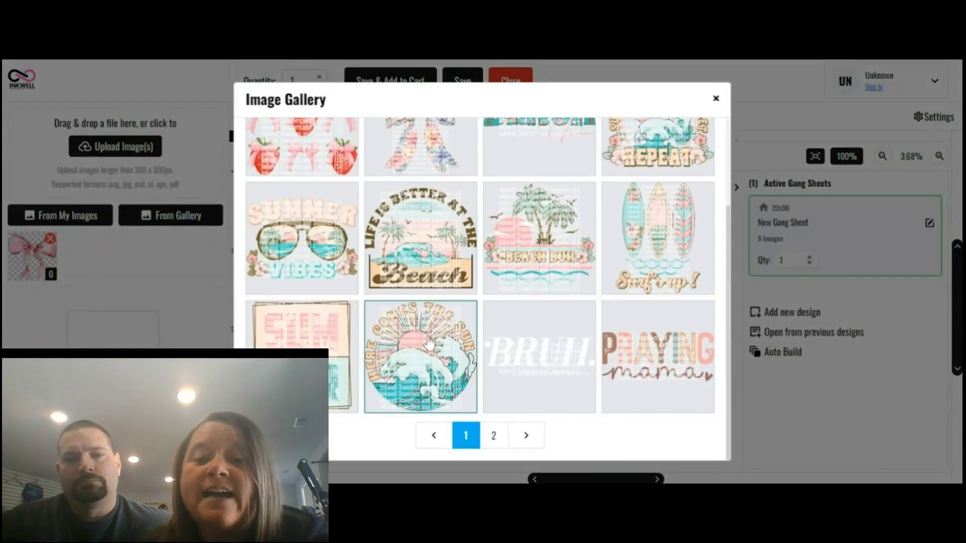
pyautogui.scroll(5, 435, 342)
pyautogui.click(460, 165)
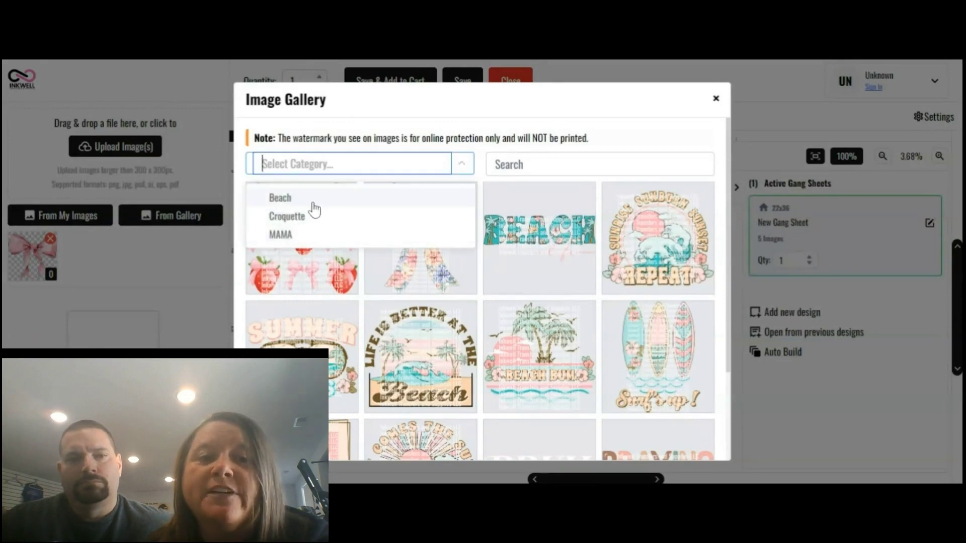
pyautogui.click(496, 165)
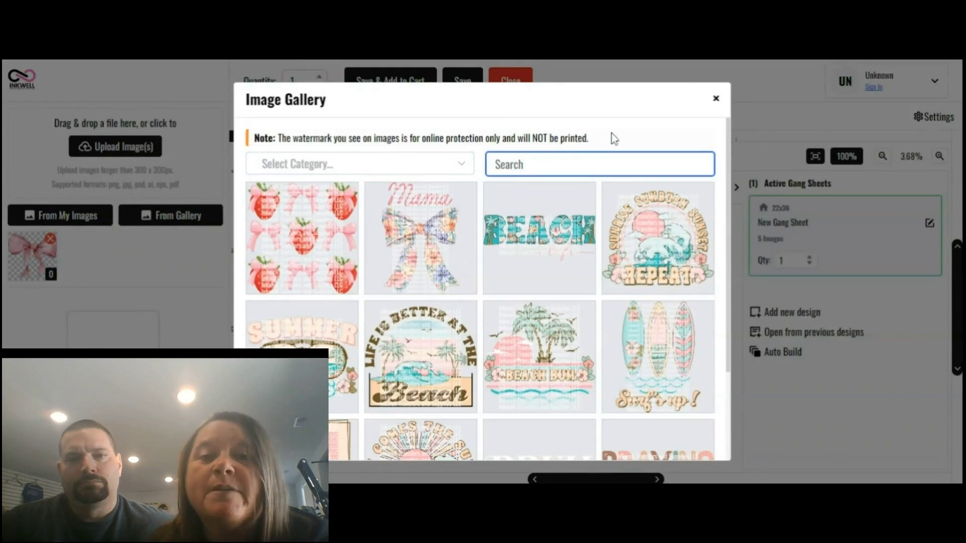
pyautogui.click(605, 147)
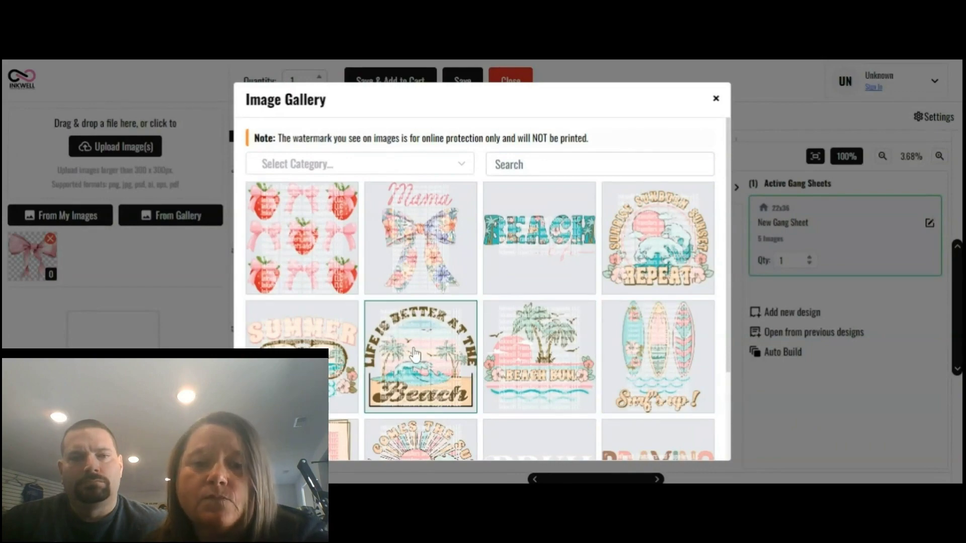
# - Add the "Here Comes the Sun" wave design from the gallery to the image list
pyautogui.scroll(-1, 413, 356)
pyautogui.scroll(-1, 413, 356)
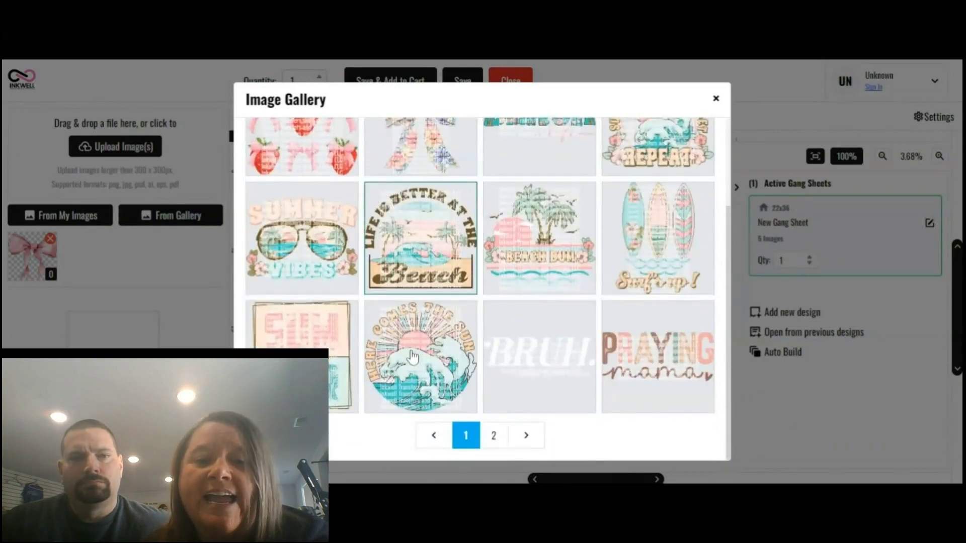
pyautogui.scroll(2, 413, 356)
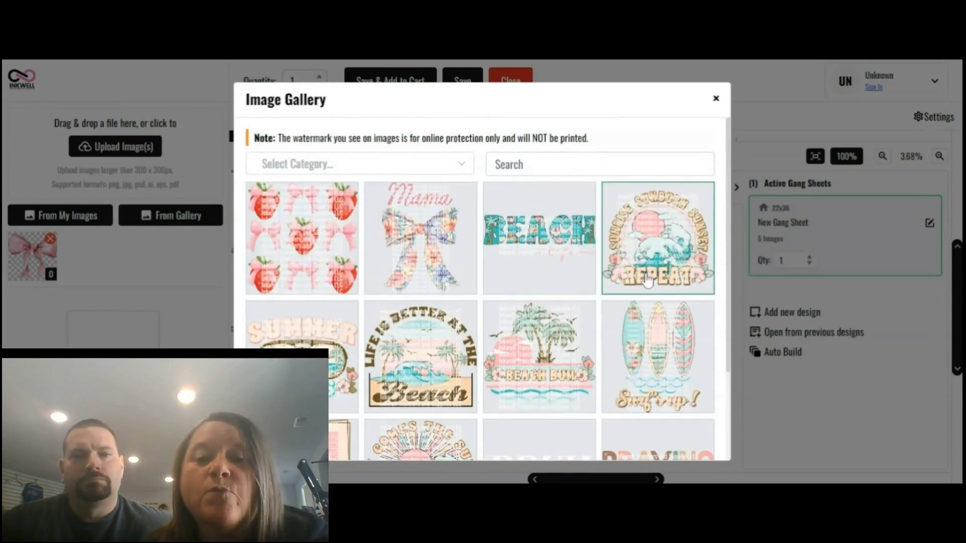
pyautogui.scroll(-2, 518, 302)
pyautogui.click(473, 309)
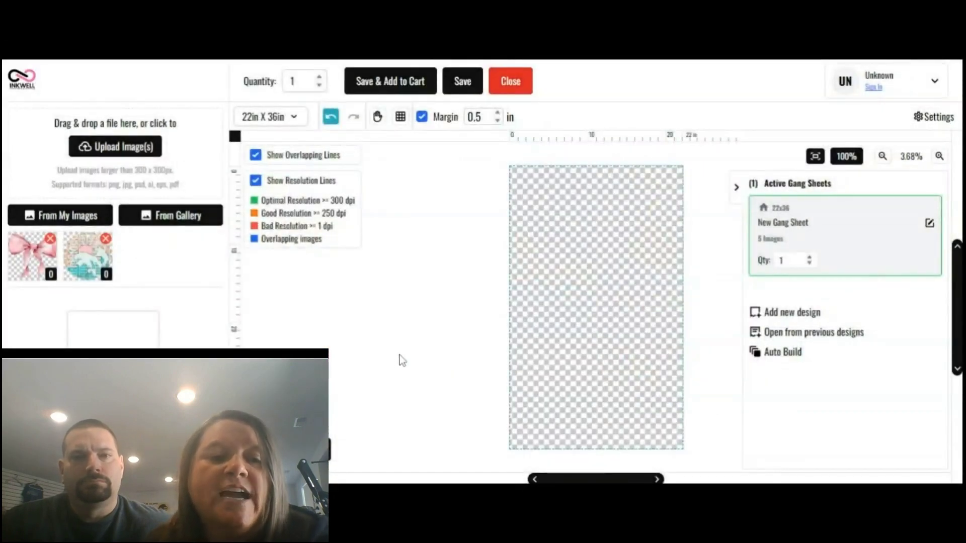
# - Add the white "BRUH." design from the gallery to the image list
pyautogui.click(143, 216)
pyautogui.scroll(-2, 498, 282)
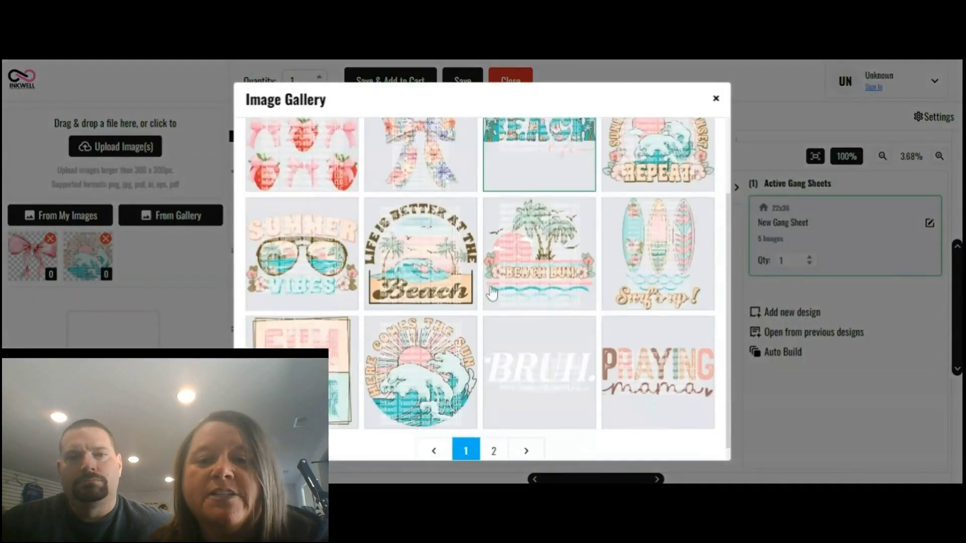
pyautogui.click(537, 396)
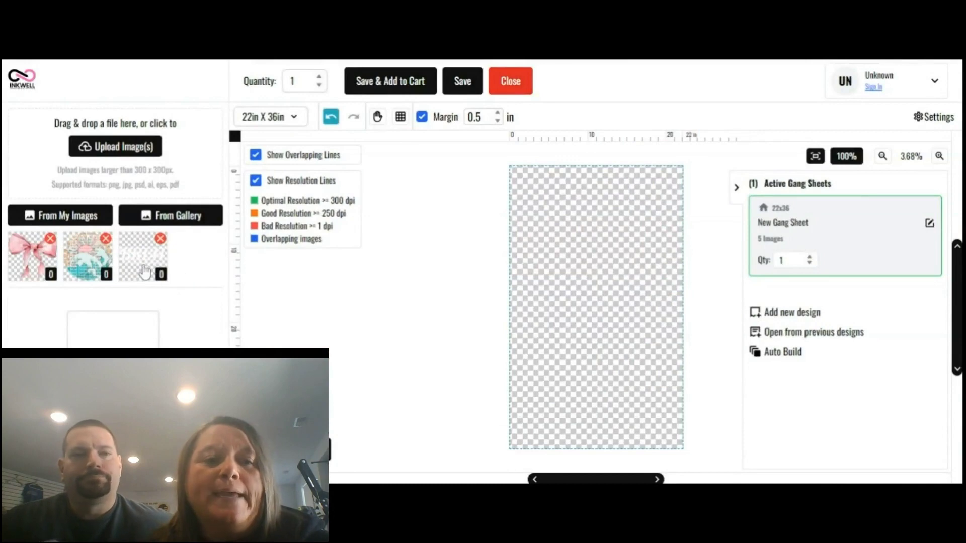
# - Place the pink bow on the gang sheet and set its width to 12 in
pyautogui.click(43, 264)
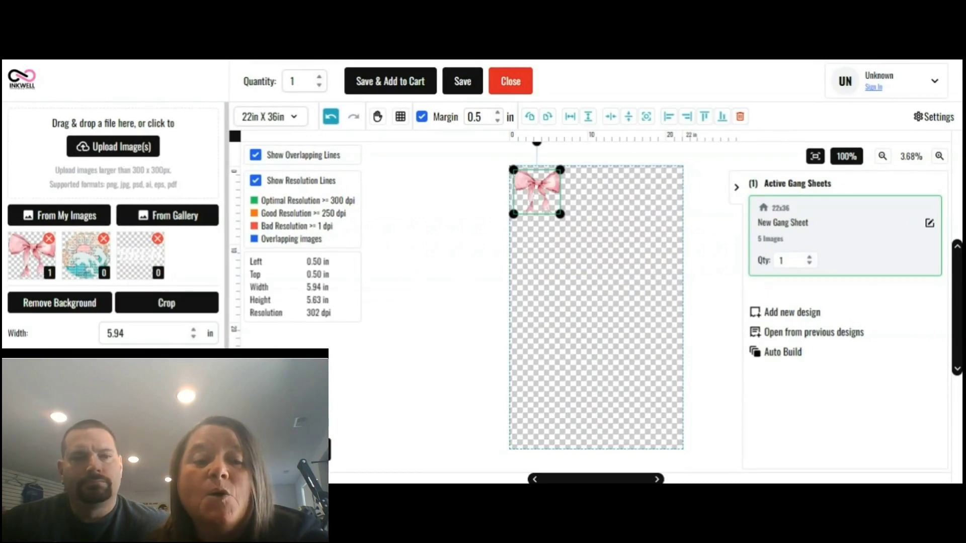
pyautogui.hotkey('ctrl', 'a')
pyautogui.write('12')
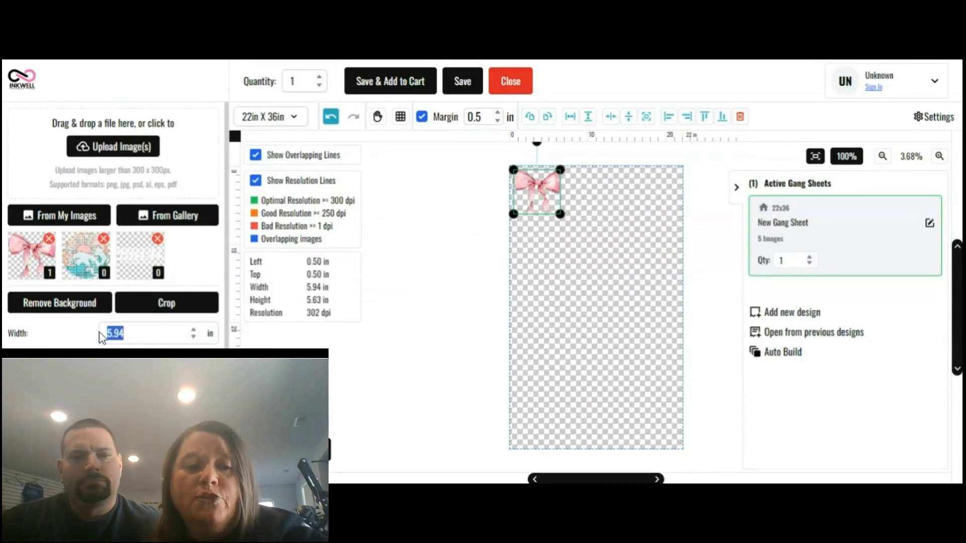
pyautogui.press('Return')
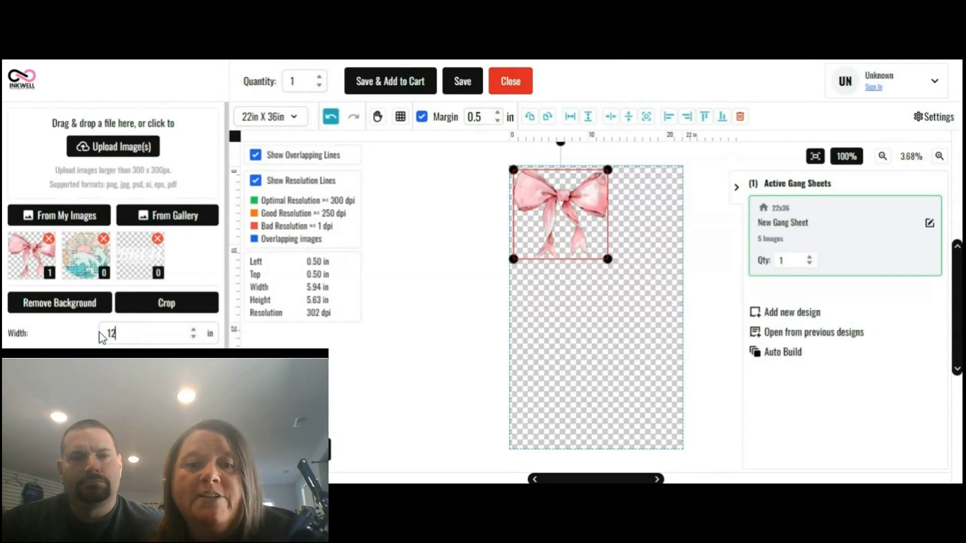
pyautogui.click(554, 285)
pyautogui.click(544, 225)
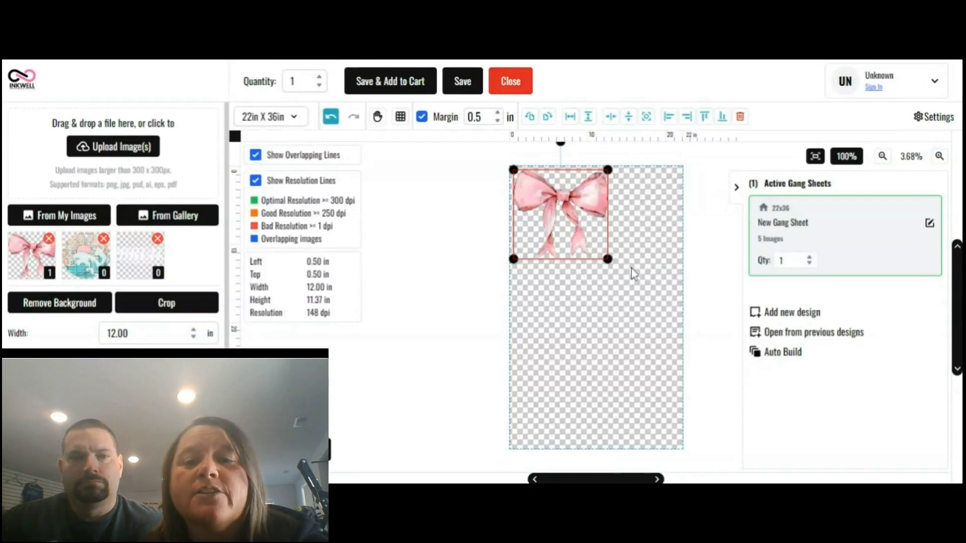
pyautogui.click(302, 235)
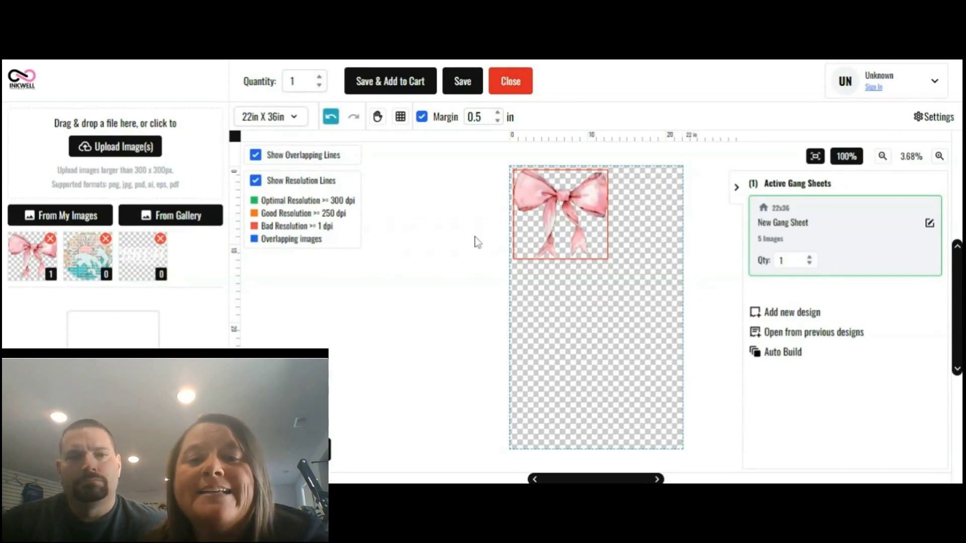
# - Set the pink bow's width on the gang sheet to 3 in
pyautogui.click(560, 206)
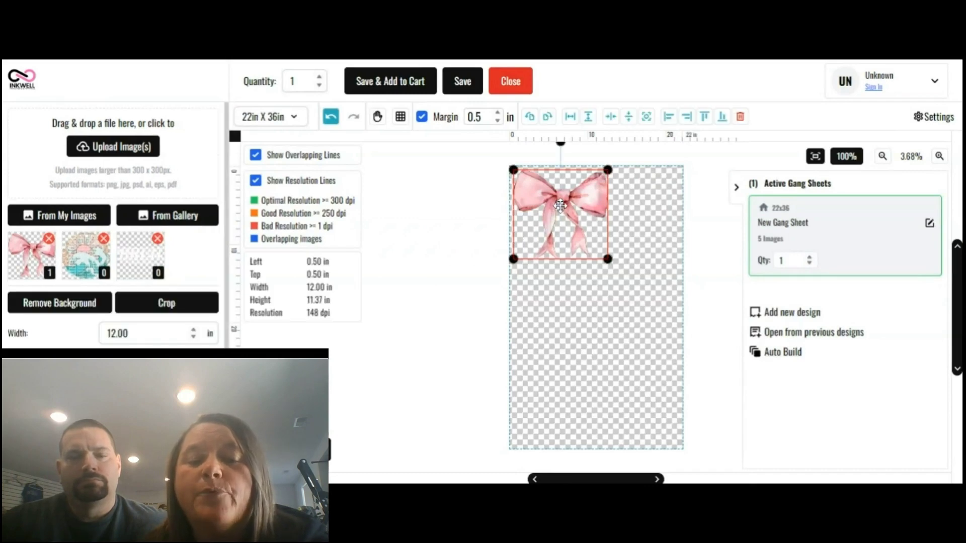
pyautogui.moveTo(130, 333); pyautogui.dragTo(75, 330)
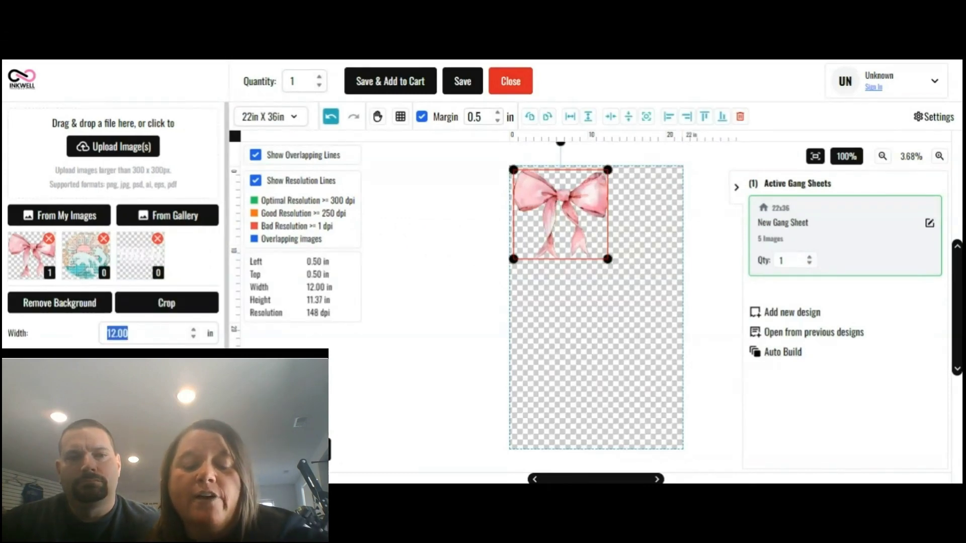
pyautogui.write('3')
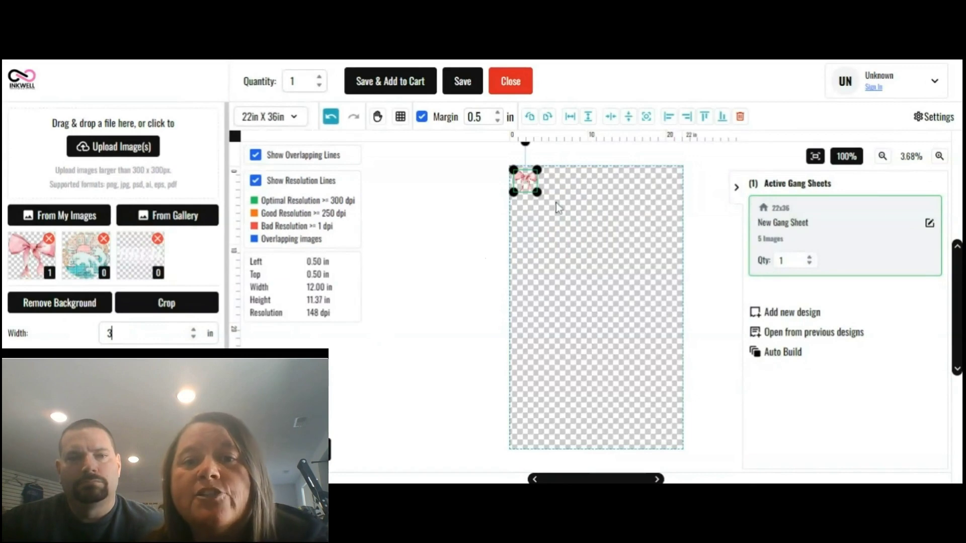
pyautogui.press('Return')
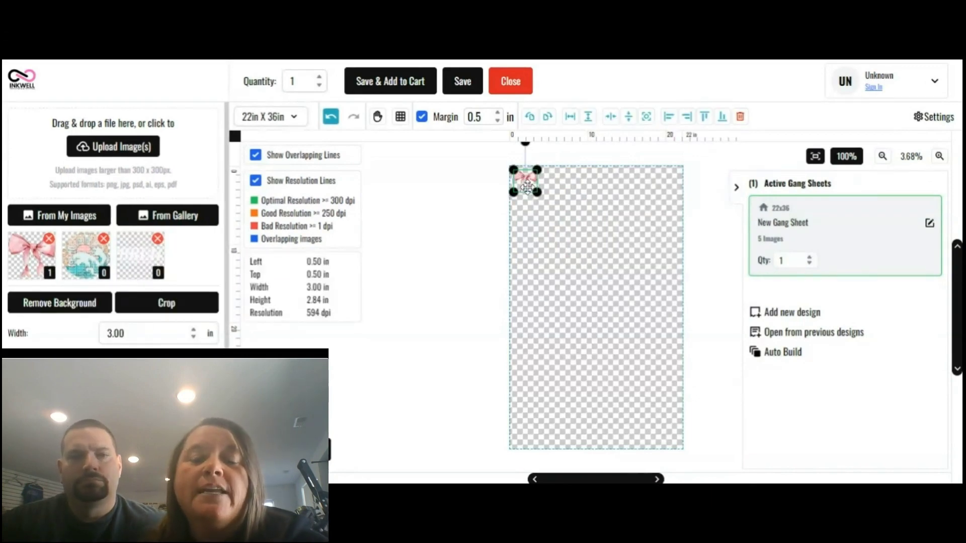
pyautogui.click(487, 227)
pyautogui.click(527, 189)
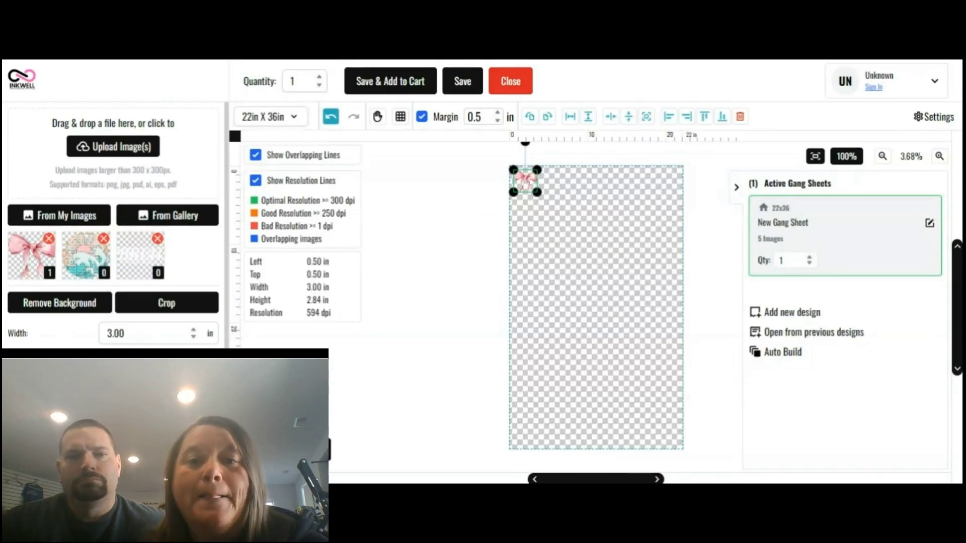
pyautogui.click(544, 220)
pyautogui.click(526, 181)
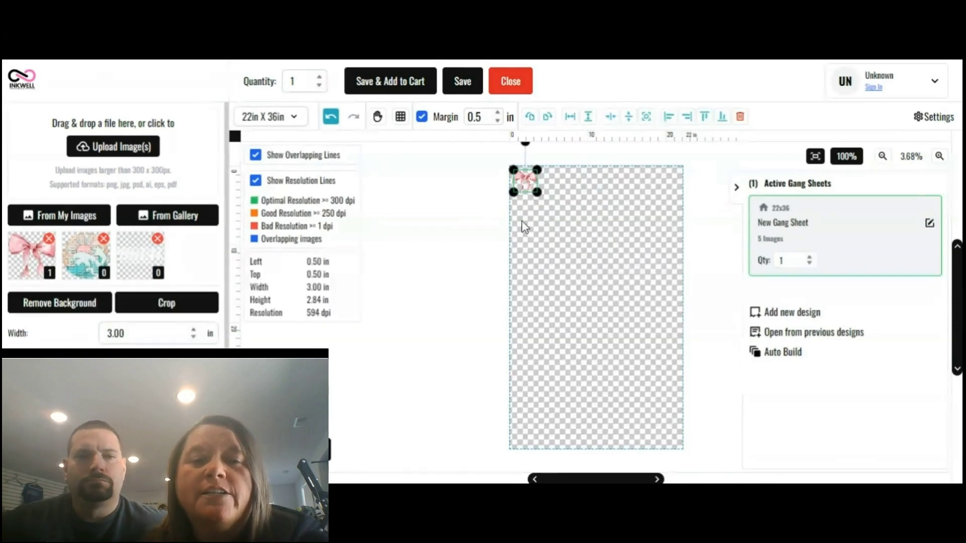
pyautogui.click(521, 221)
pyautogui.click(526, 189)
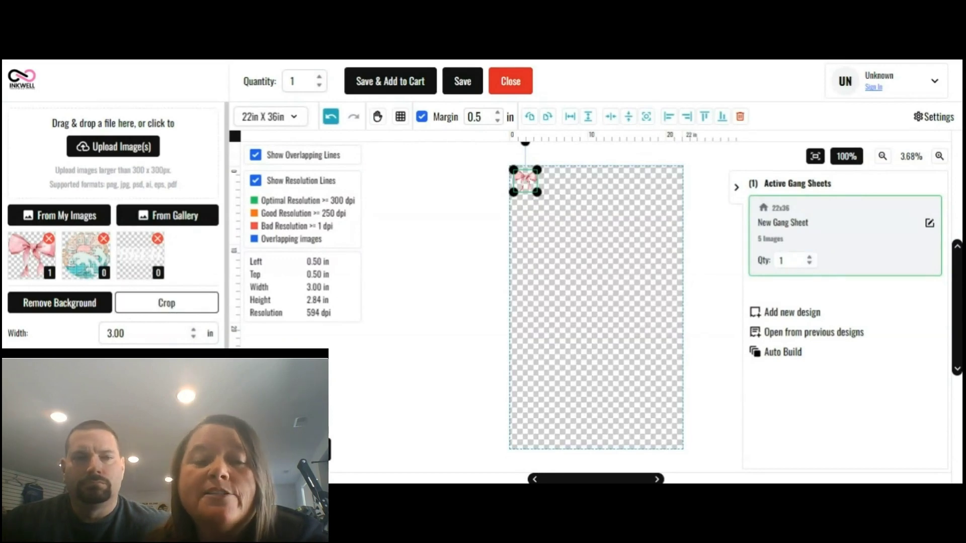
pyautogui.click(151, 303)
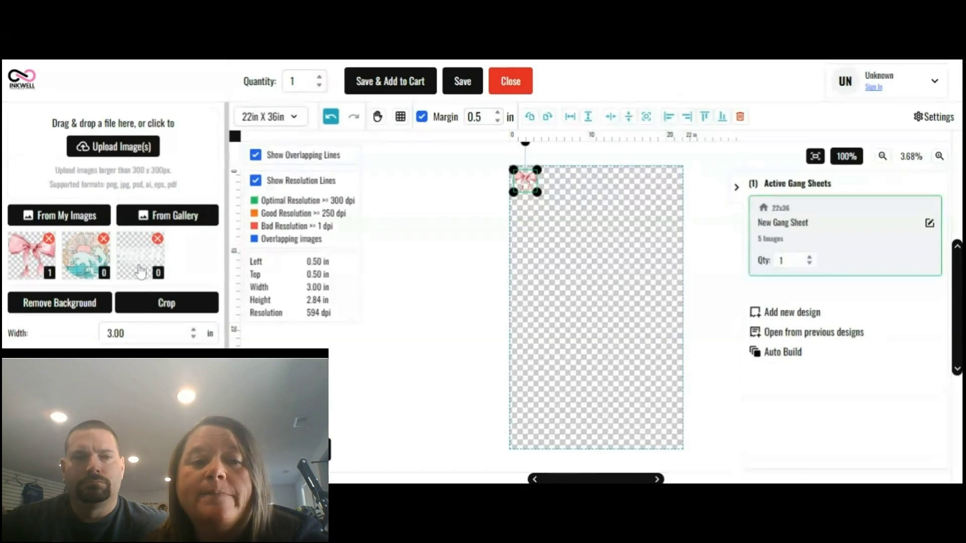
# - Place the white "BRUH." design on the gang sheet directly beside the pink bow
pyautogui.click(141, 273)
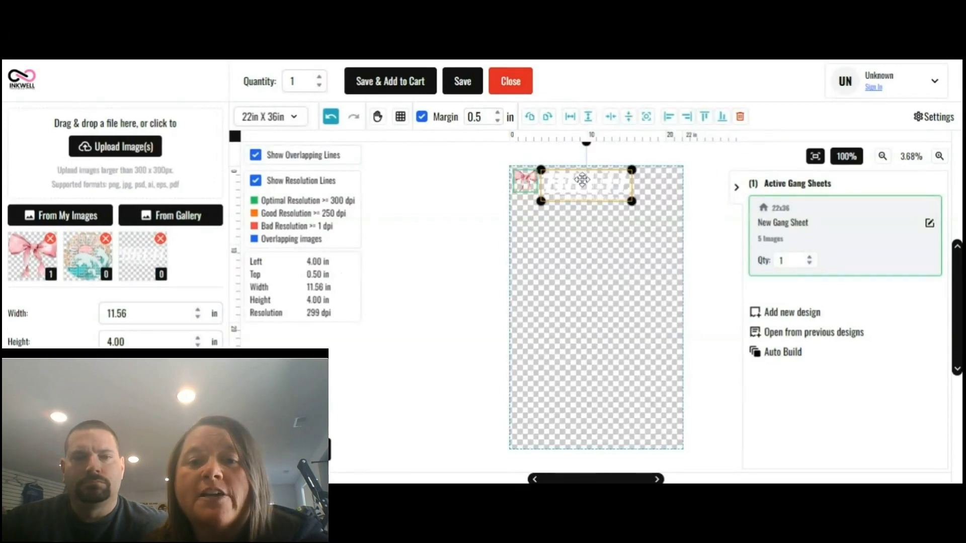
pyautogui.moveTo(582, 180); pyautogui.dragTo(589, 183)
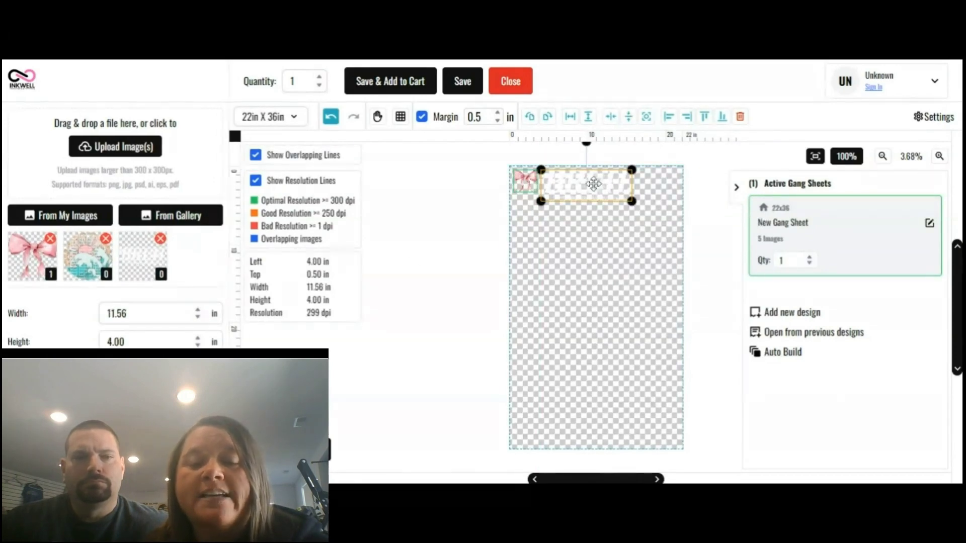
pyautogui.click(594, 263)
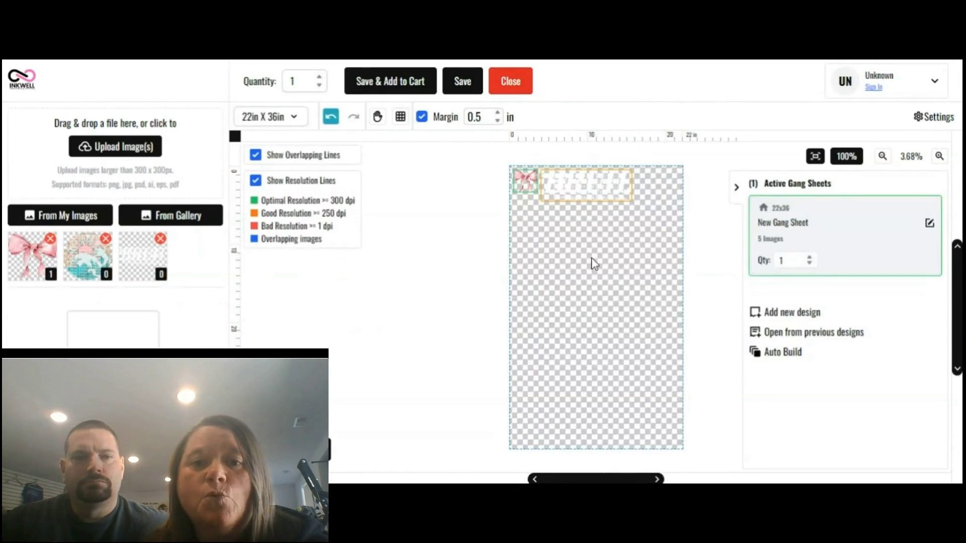
pyautogui.click(589, 188)
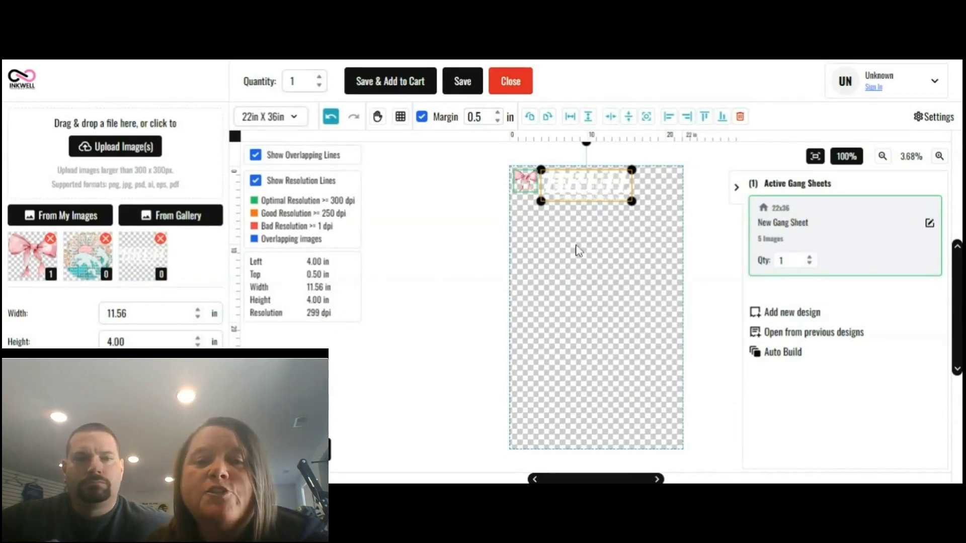
pyautogui.click(569, 189)
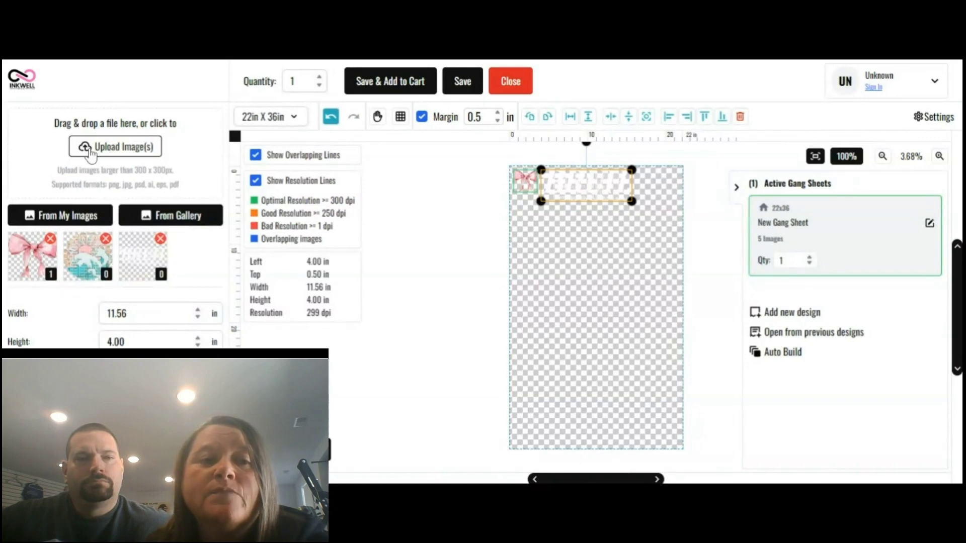
# - Upload the black "MAMA. MOMMY. MOM. BRUH." image and place it on the gang sheet below the bow
pyautogui.click(91, 151)
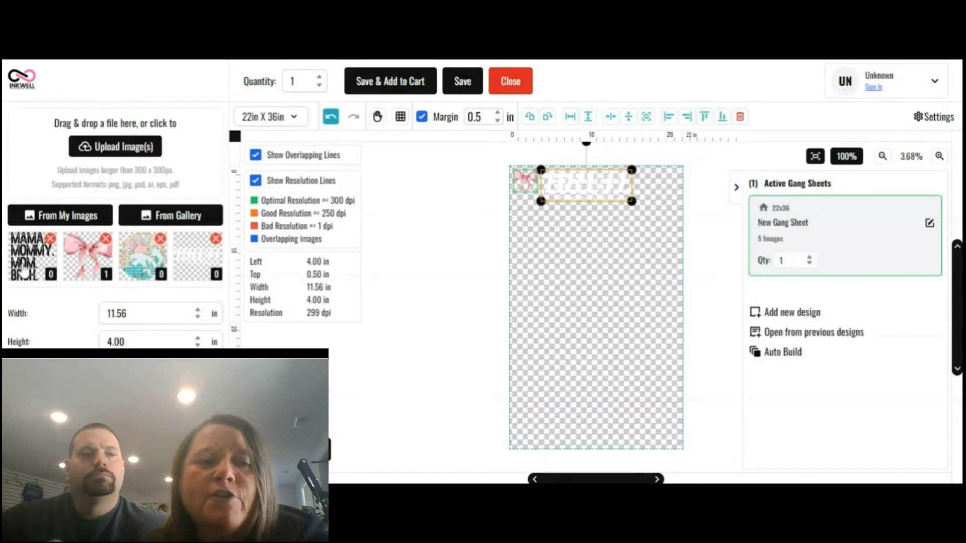
pyautogui.click(23, 272)
pyautogui.moveTo(572, 244); pyautogui.dragTo(547, 245)
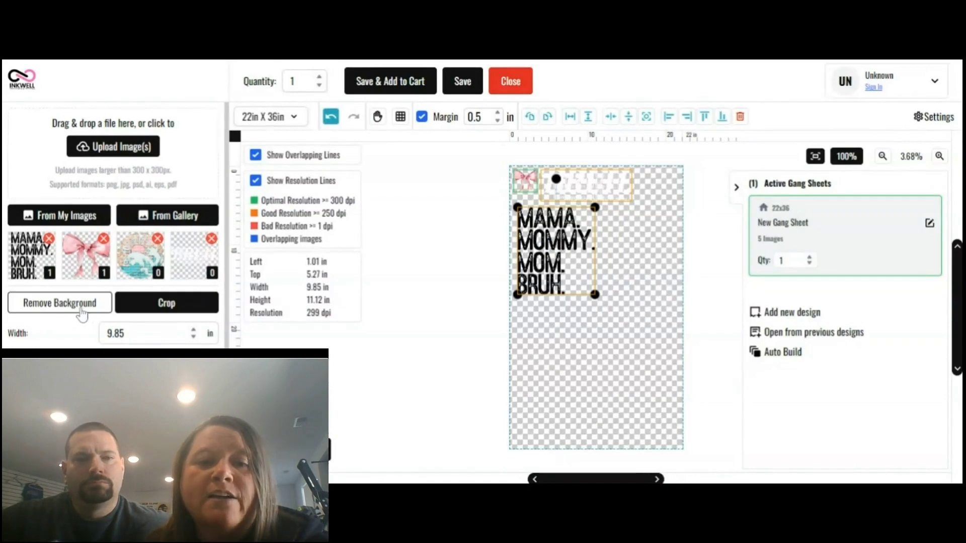
# - Look over the background, shadow and color removal options for the "MAMA. MOMMY. MOM. BRUH." image, and close the editor
pyautogui.click(83, 317)
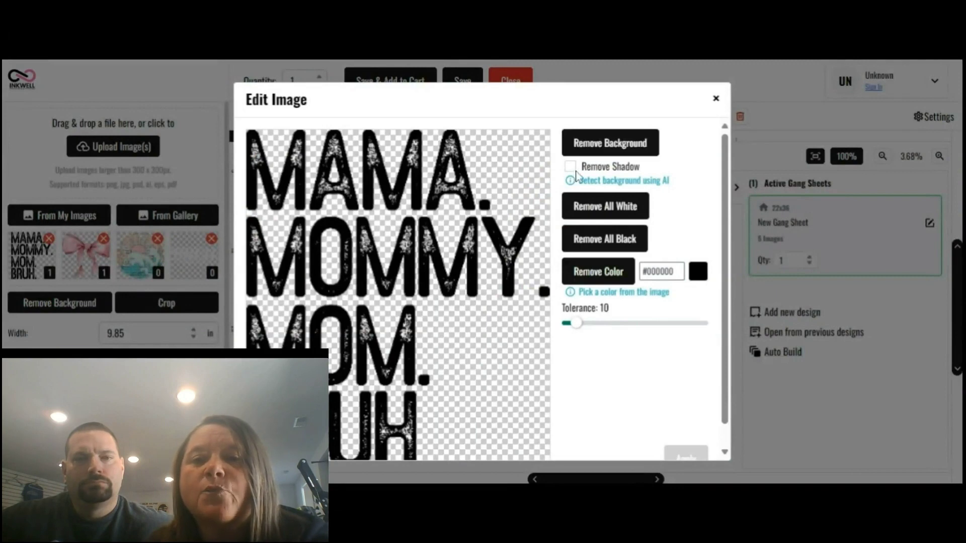
pyautogui.scroll(-1, 568, 171)
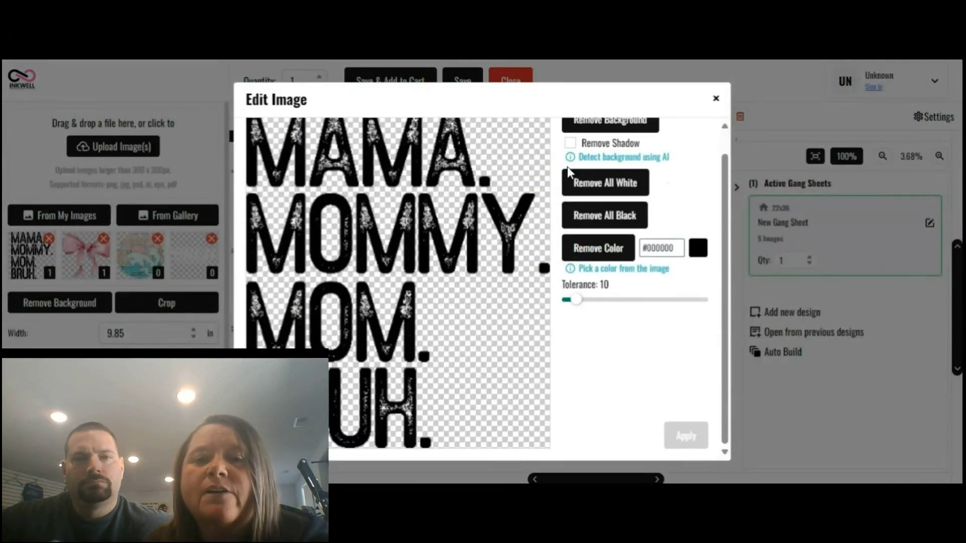
pyautogui.scroll(1, 566, 167)
pyautogui.scroll(-1, 559, 178)
pyautogui.scroll(1, 556, 179)
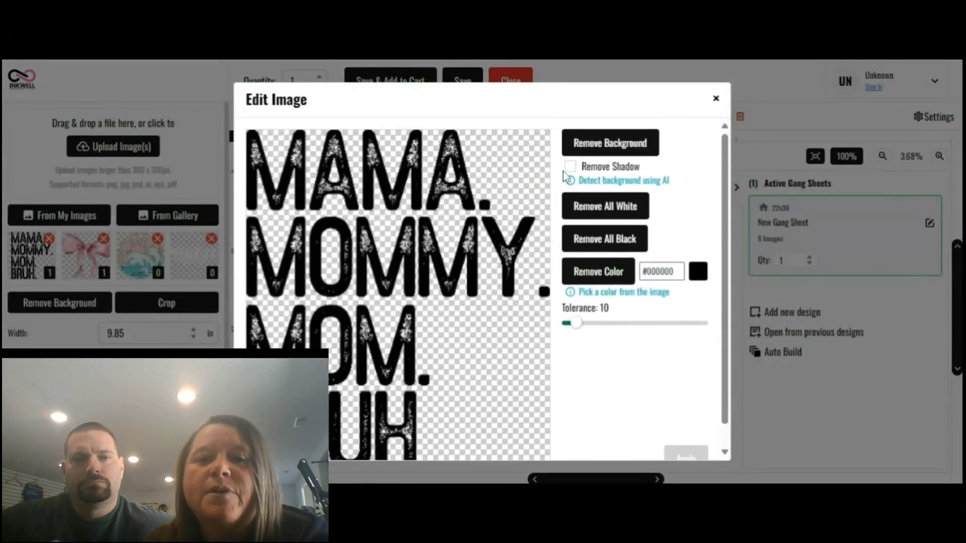
pyautogui.click(717, 99)
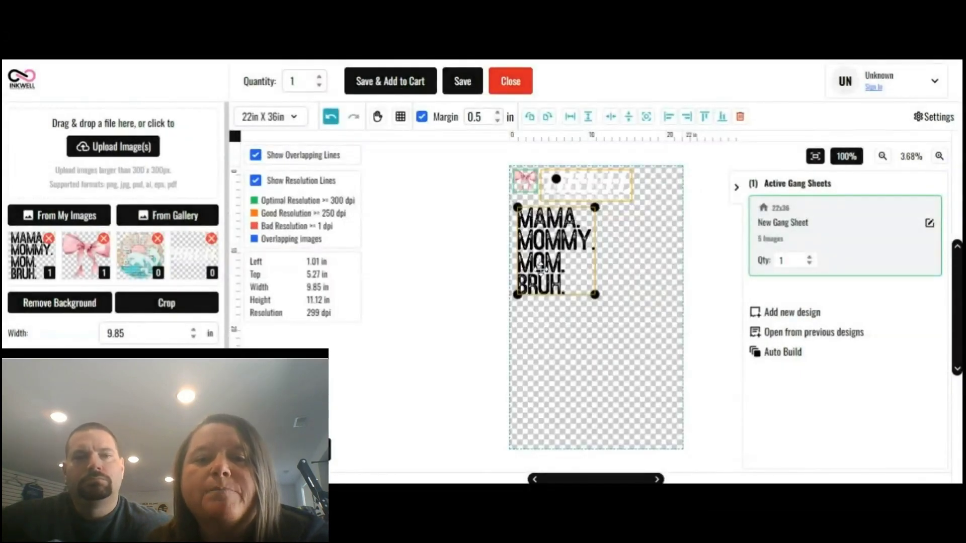
# - Recolor the "MAMA. MOMMY. MOM. BRUH." design bright red and align it to the sheet's left margin below the bow
pyautogui.moveTo(541, 271); pyautogui.dragTo(541, 269)
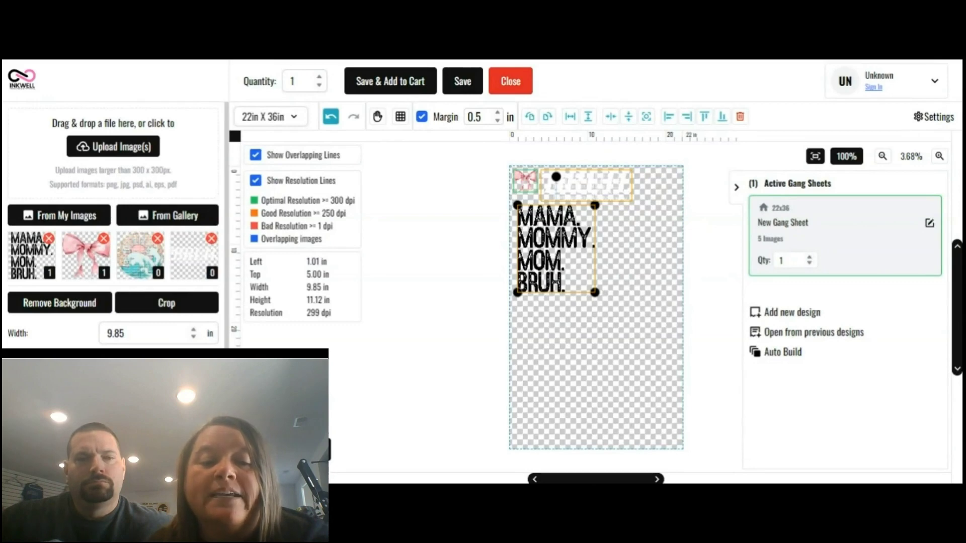
pyautogui.scroll(-2, 113, 227)
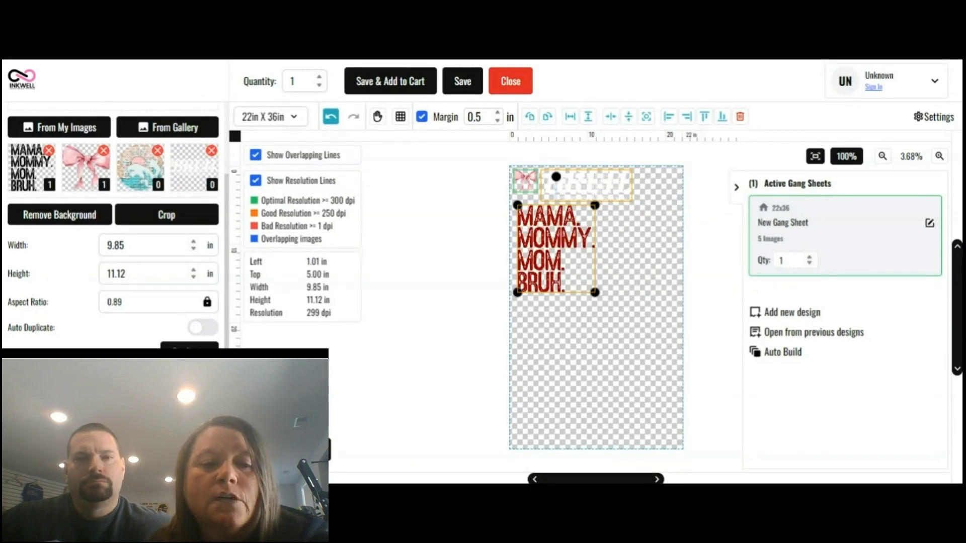
pyautogui.click(580, 316)
pyautogui.moveTo(547, 271); pyautogui.dragTo(542, 276)
pyautogui.click(486, 278)
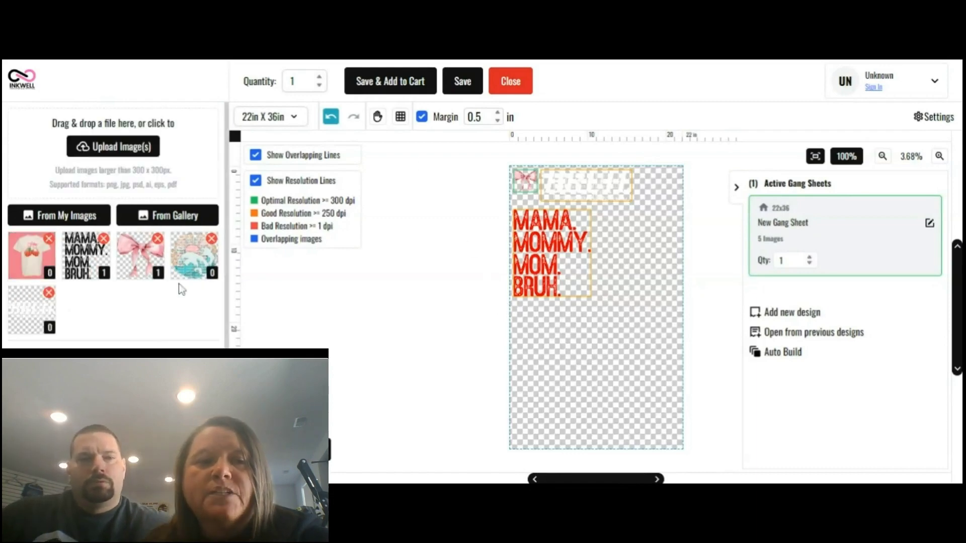
# - Place the strawberry T-shirt image on the gang sheet beside the red text design, enlarged to about 7.8 in square
pyautogui.click(31, 256)
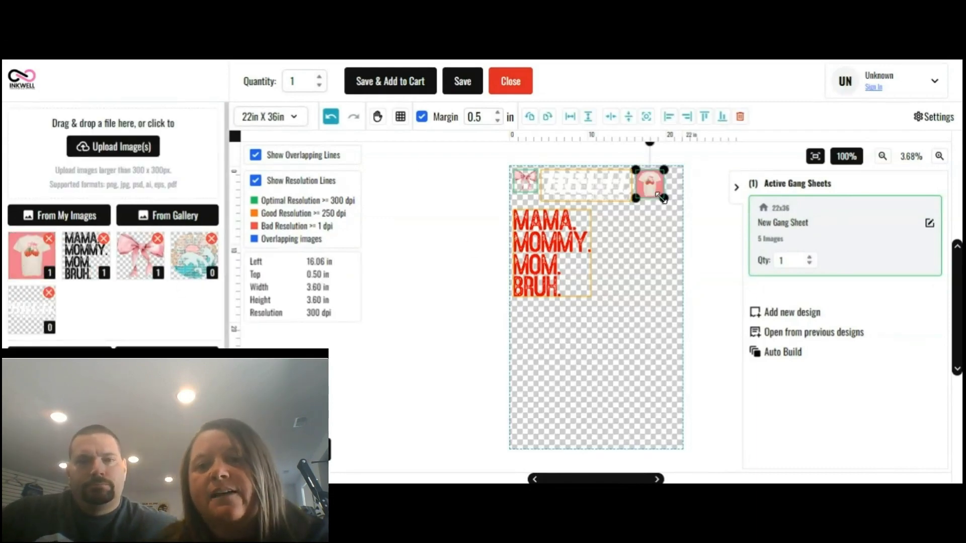
pyautogui.moveTo(664, 198); pyautogui.dragTo(643, 250)
pyautogui.click(705, 276)
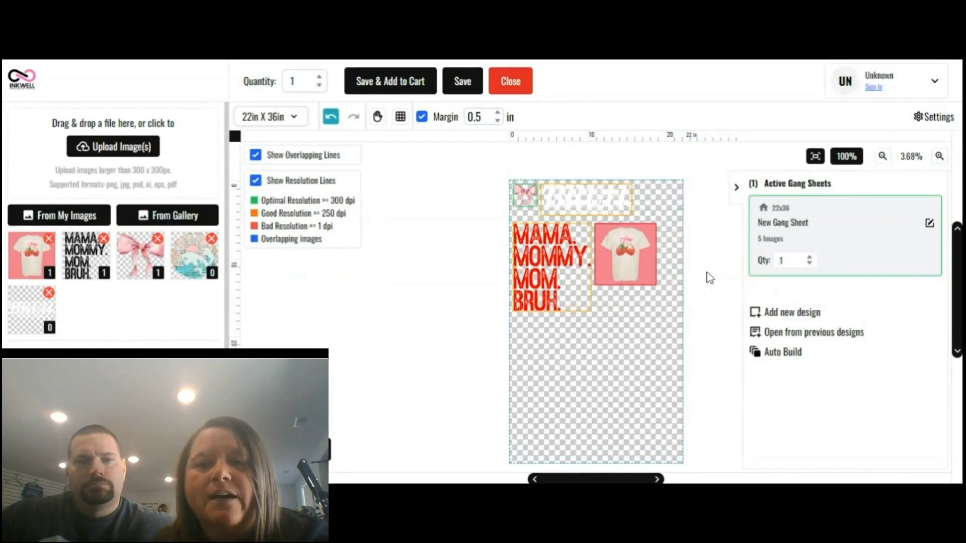
# - Remove the strawberry T-shirt image's pink background with Remove Shadow enabled, and apply the edit
pyautogui.click(632, 272)
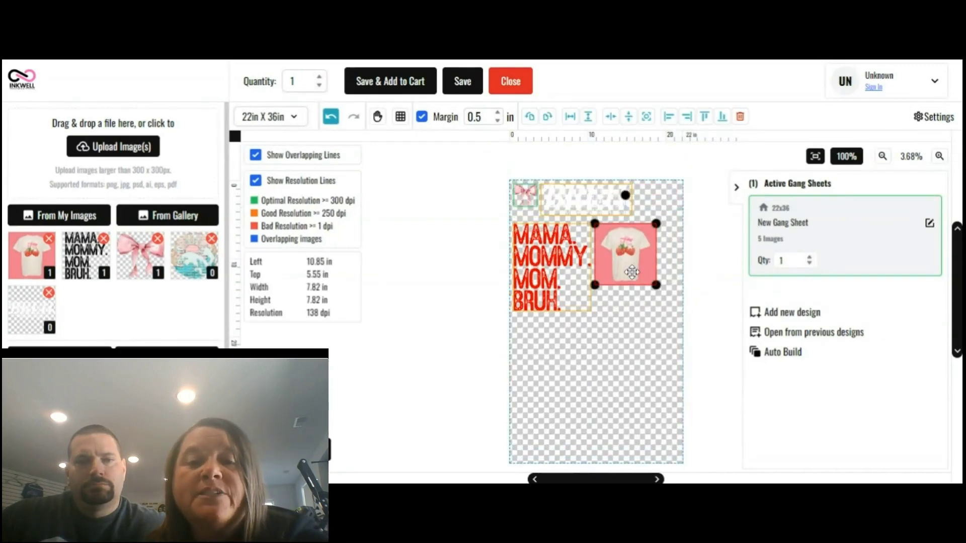
pyautogui.doubleClick(632, 273)
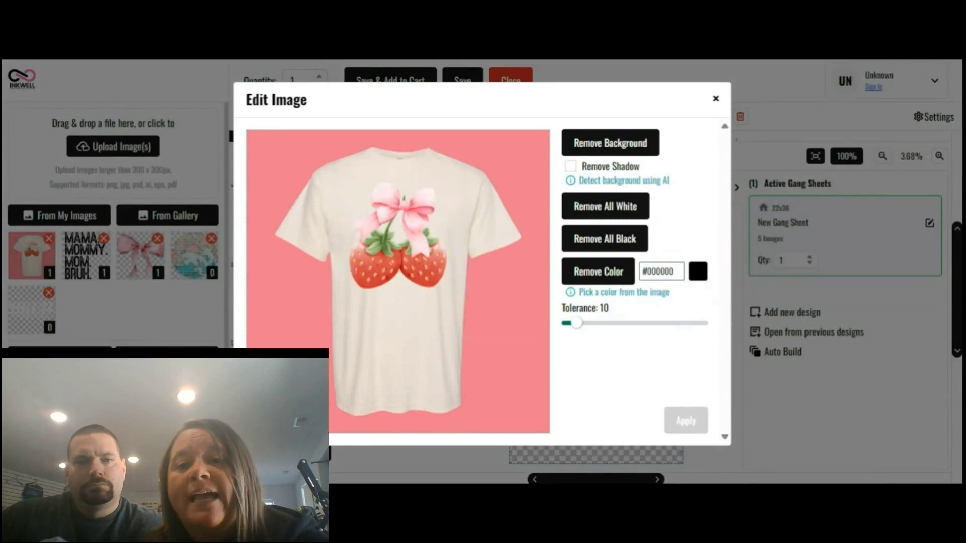
pyautogui.click(575, 170)
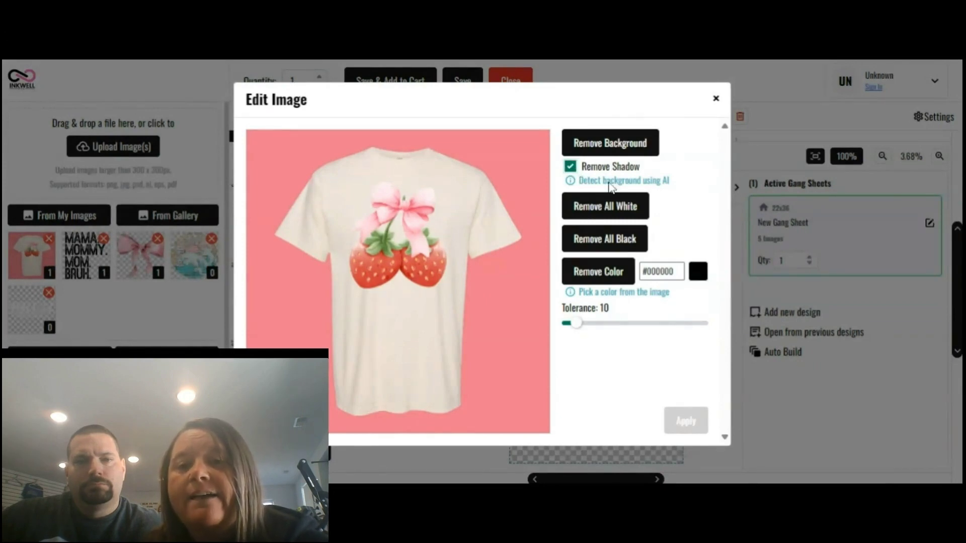
pyautogui.click(617, 150)
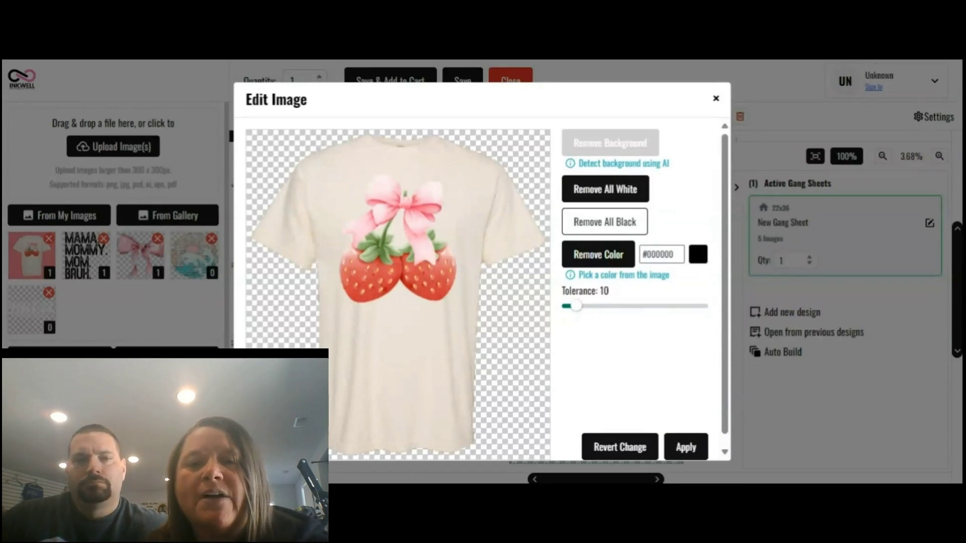
pyautogui.click(581, 214)
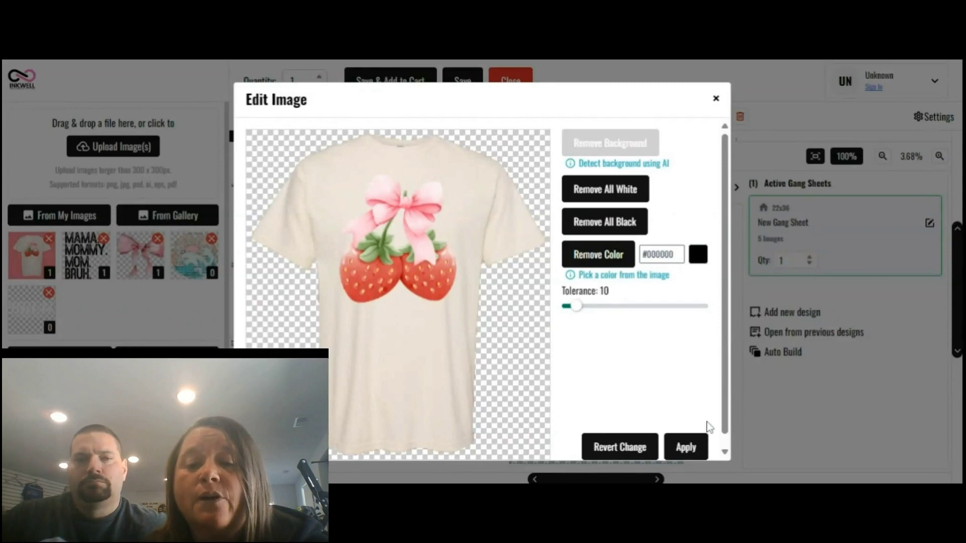
pyautogui.scroll(-1, 709, 427)
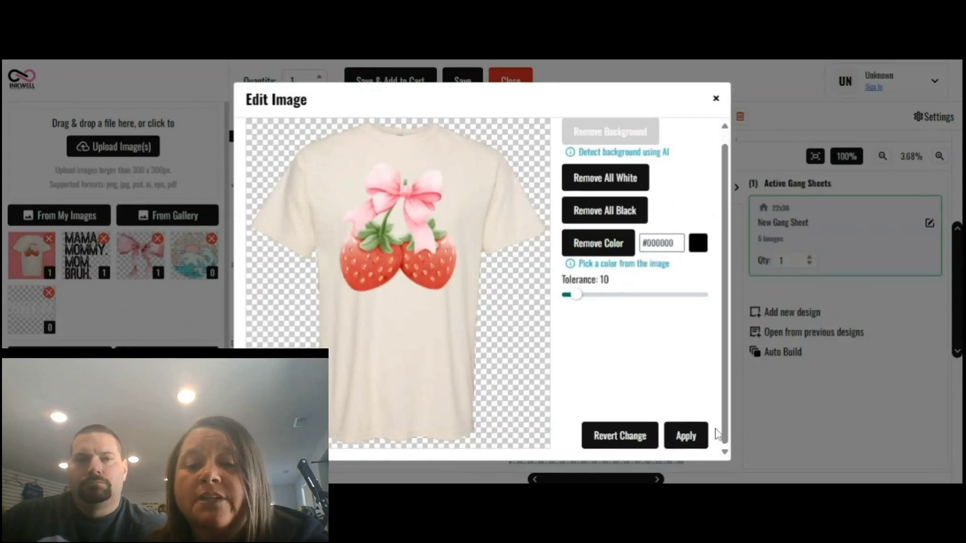
pyautogui.click(677, 437)
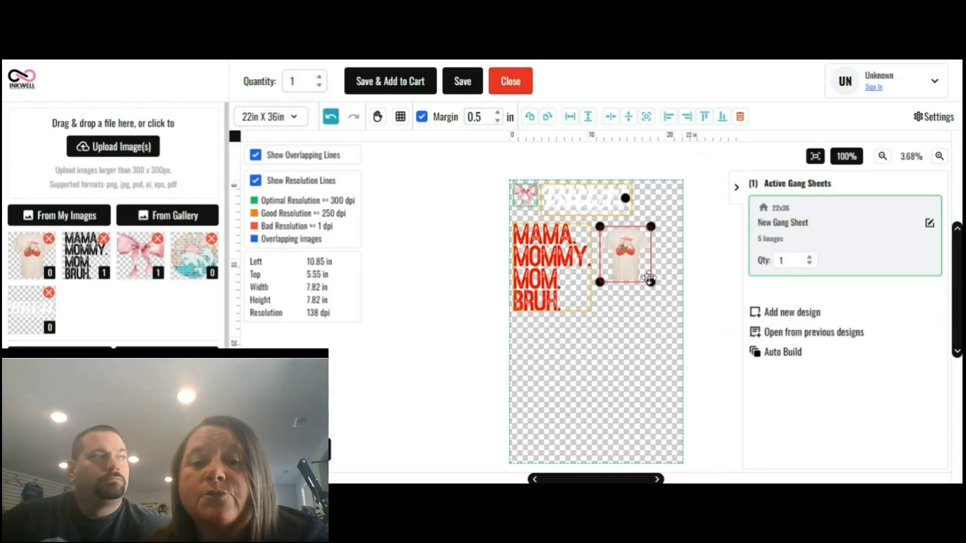
pyautogui.click(667, 319)
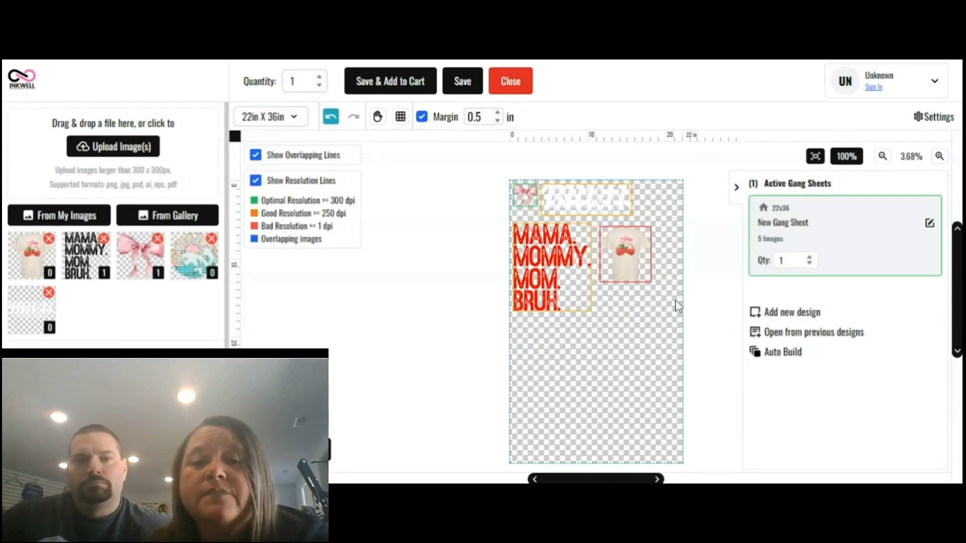
pyautogui.click(621, 257)
pyautogui.click(622, 375)
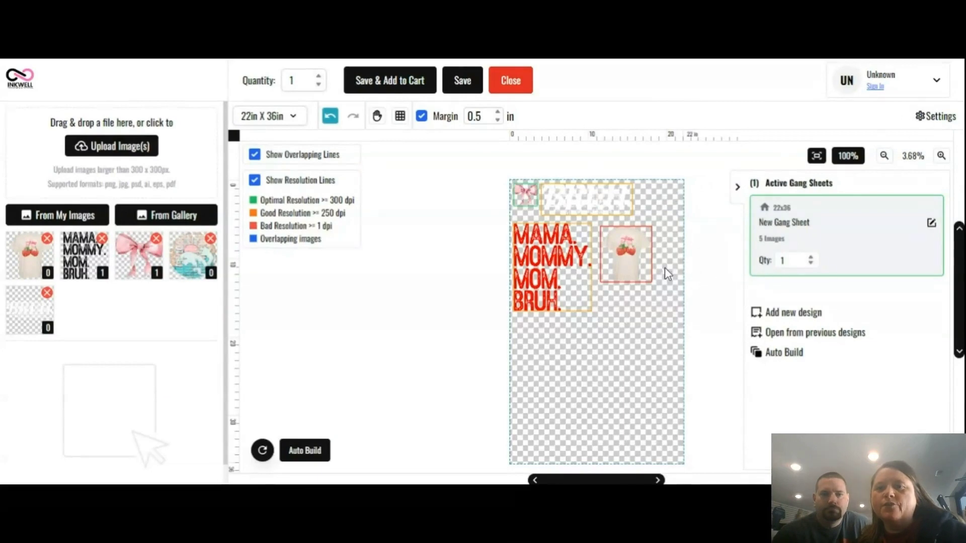
pyautogui.click(595, 196)
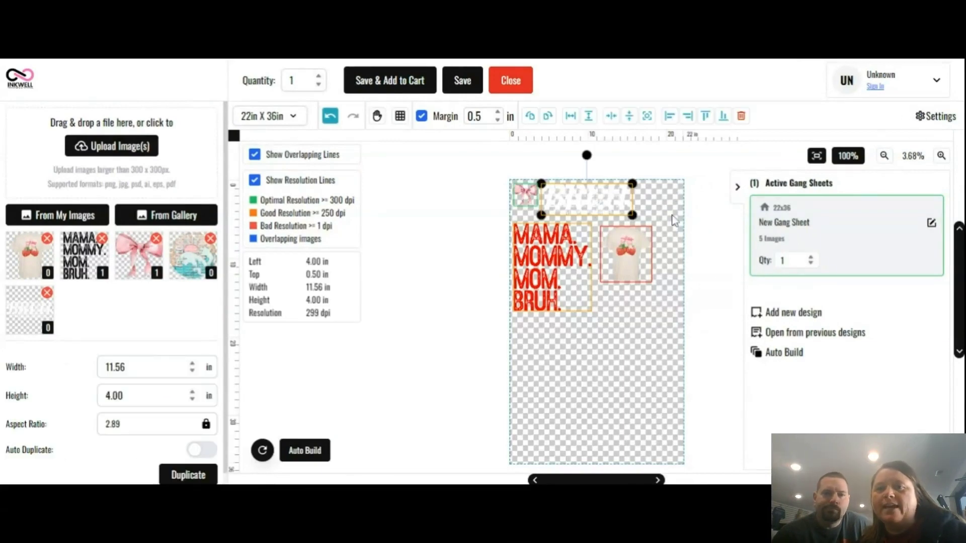
pyautogui.click(674, 220)
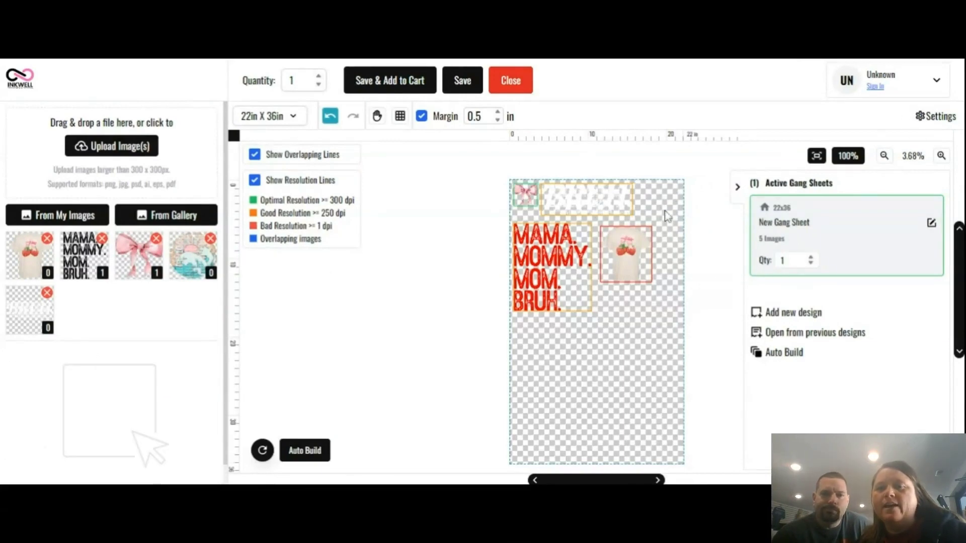
# - Preview the sheet with the gray and black visual aids, and shift the white "BRUH." design to about 5.99 in from the sheet's left edge
pyautogui.click(926, 116)
pyautogui.click(880, 206)
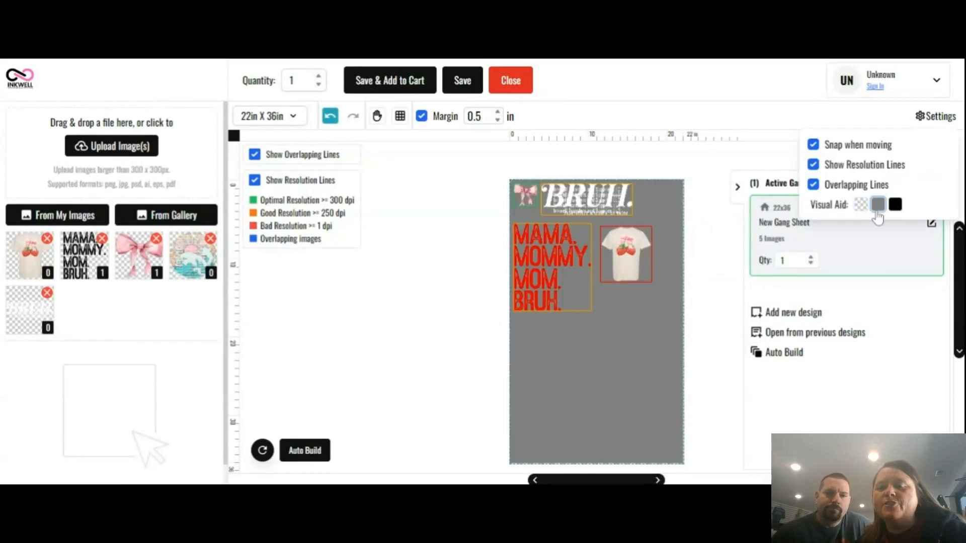
pyautogui.click(896, 206)
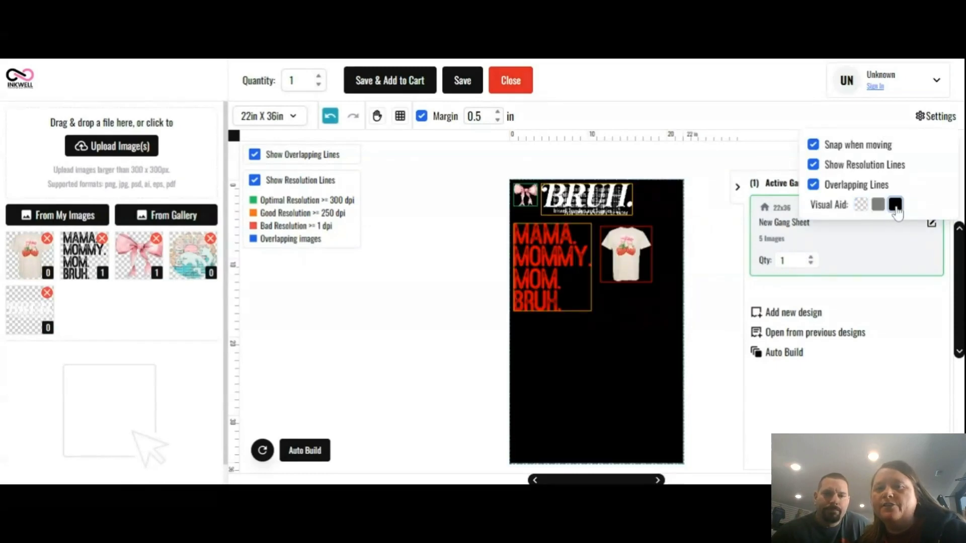
pyautogui.moveTo(586, 205); pyautogui.dragTo(606, 198)
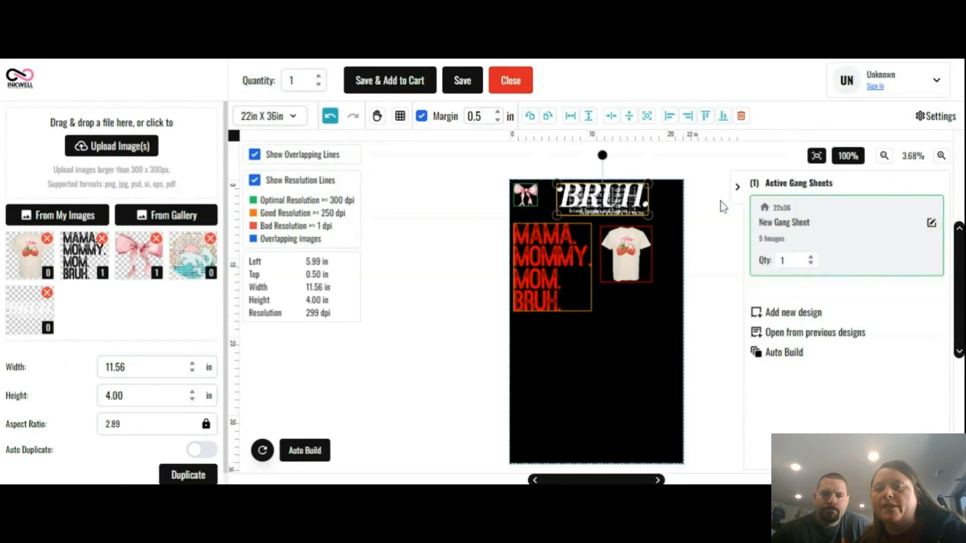
# - Set the sheet's visual aid back to the transparent checkerboard
pyautogui.click(931, 116)
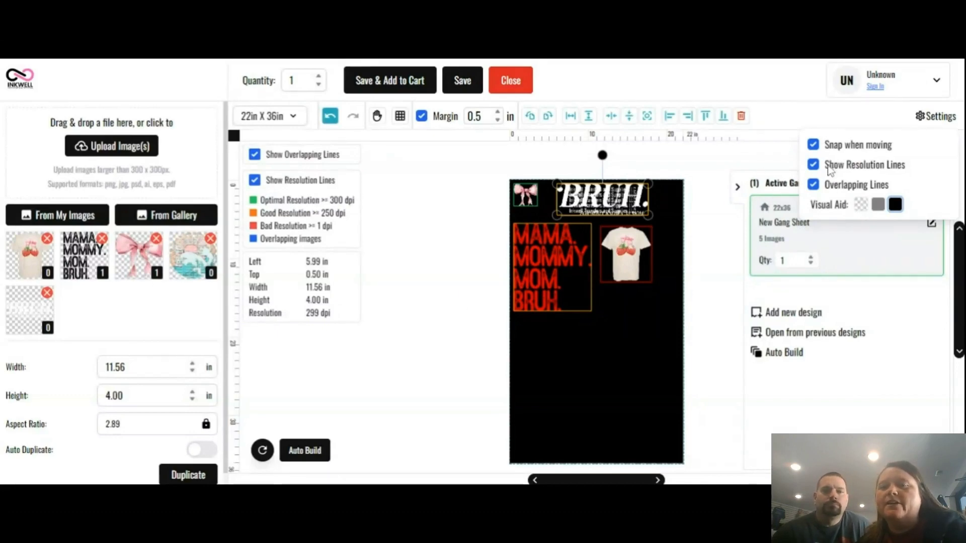
pyautogui.click(766, 158)
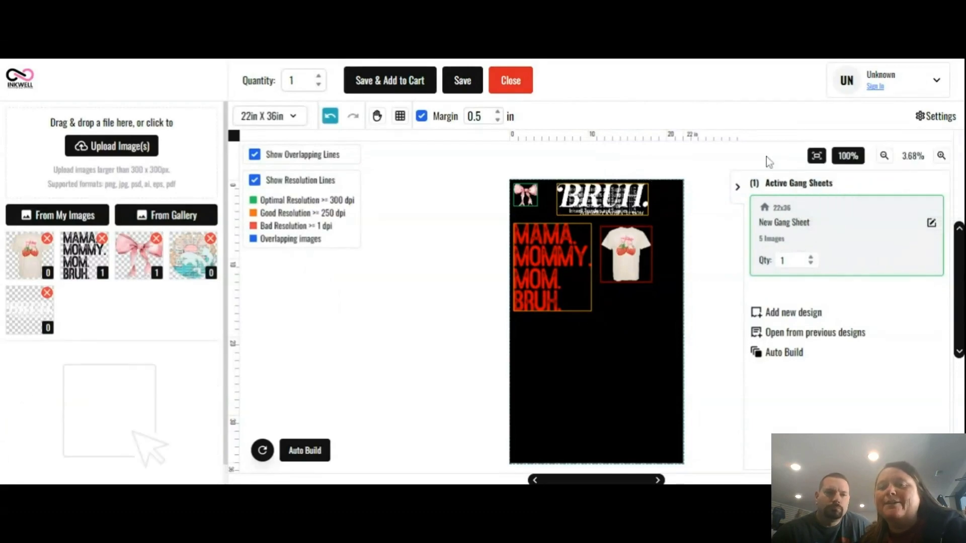
pyautogui.click(922, 117)
pyautogui.click(862, 205)
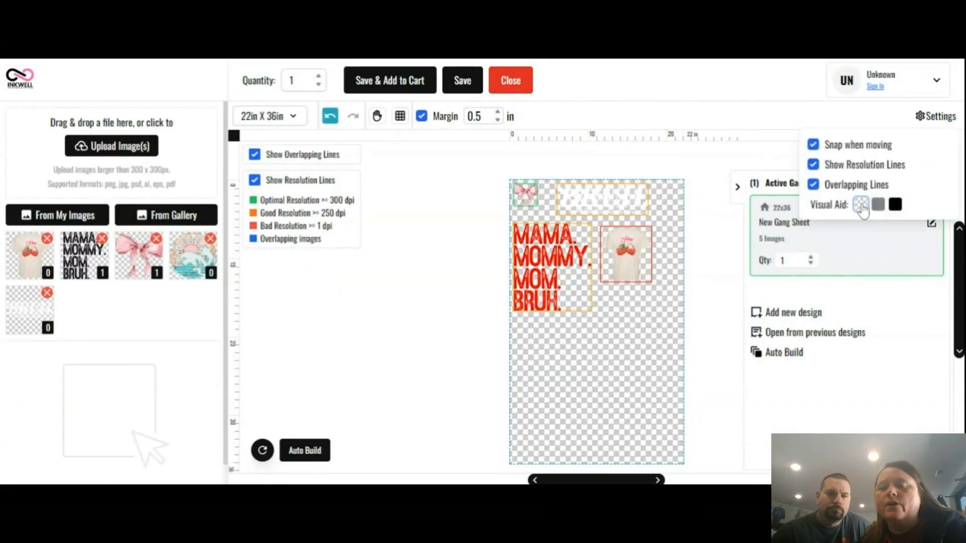
pyautogui.click(733, 182)
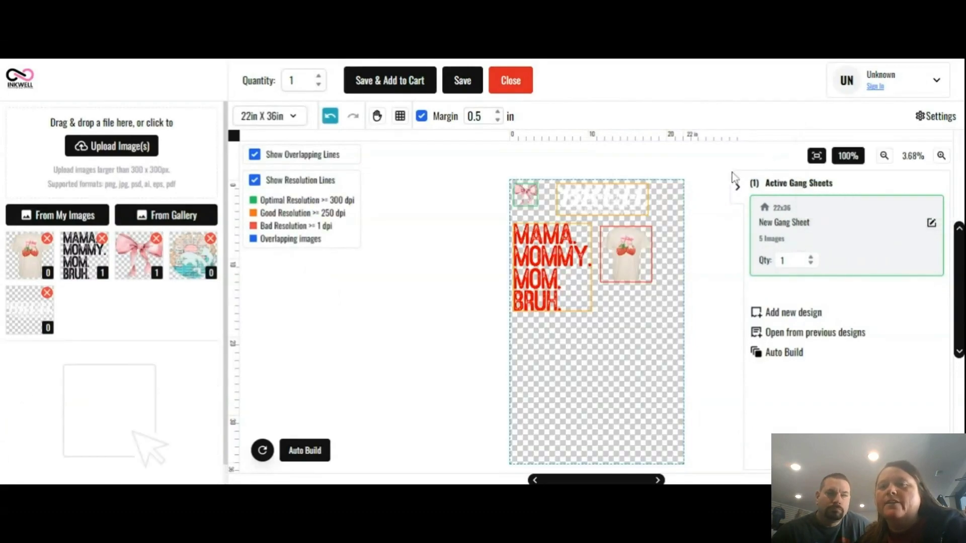
# - Examine the designs on the gang sheet at several zoom levels, including 100%, and fit the whole sheet in view
pyautogui.click(941, 156)
pyautogui.click(941, 156)
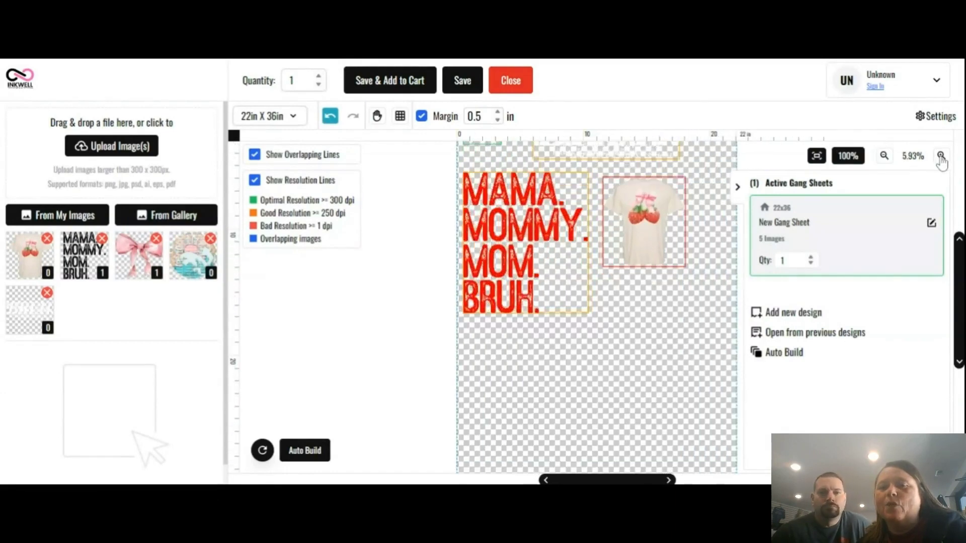
pyautogui.click(941, 156)
pyautogui.click(941, 156)
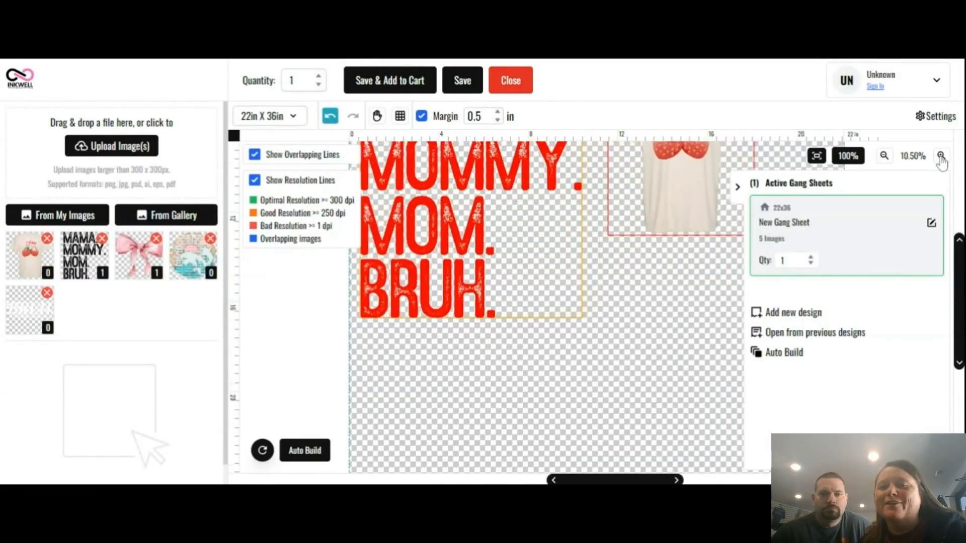
pyautogui.click(884, 157)
pyautogui.click(885, 157)
pyautogui.click(885, 157)
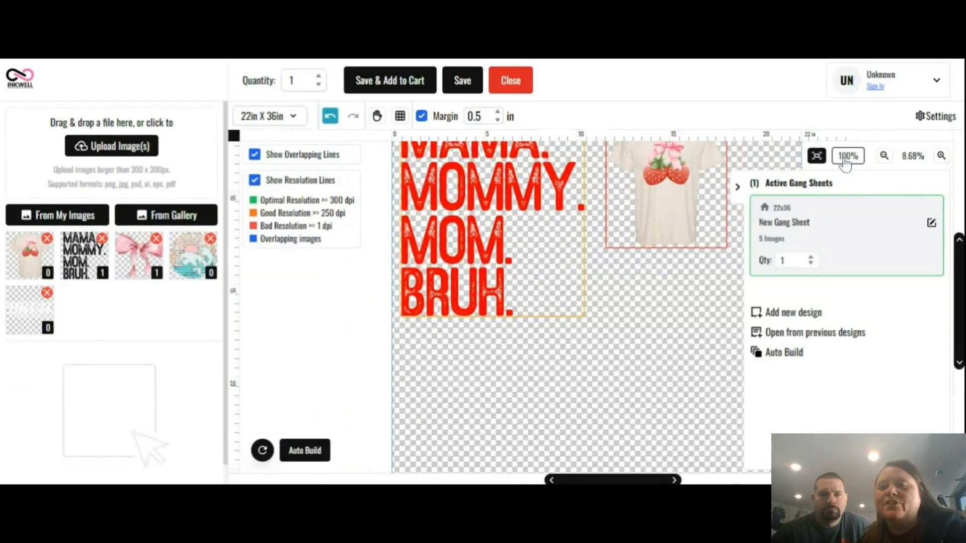
pyautogui.click(847, 157)
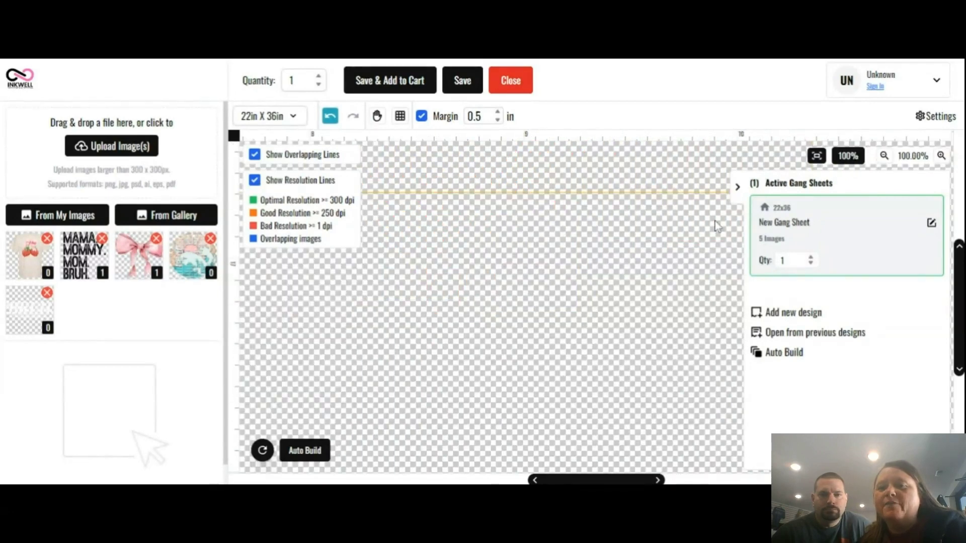
pyautogui.scroll(8, 703, 220)
pyautogui.scroll(5, 704, 237)
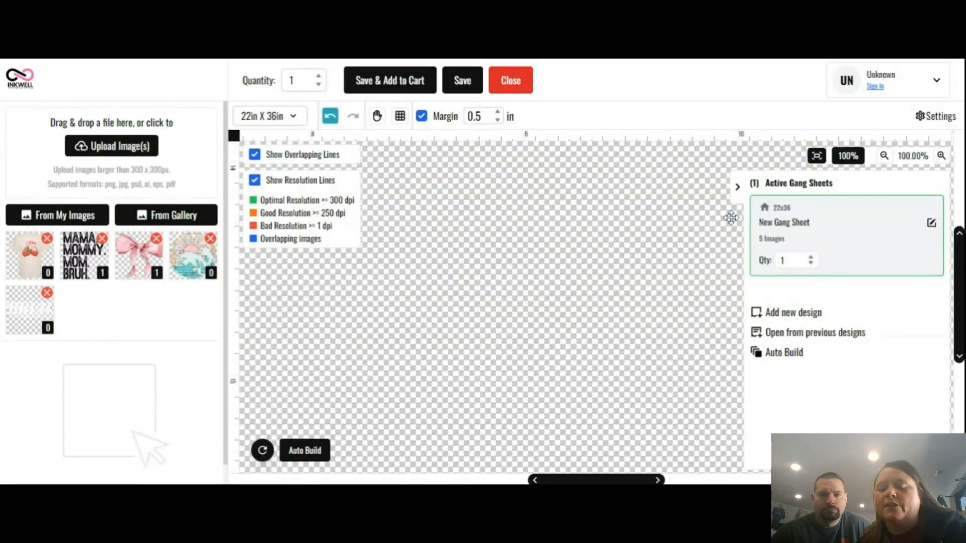
pyautogui.click(885, 157)
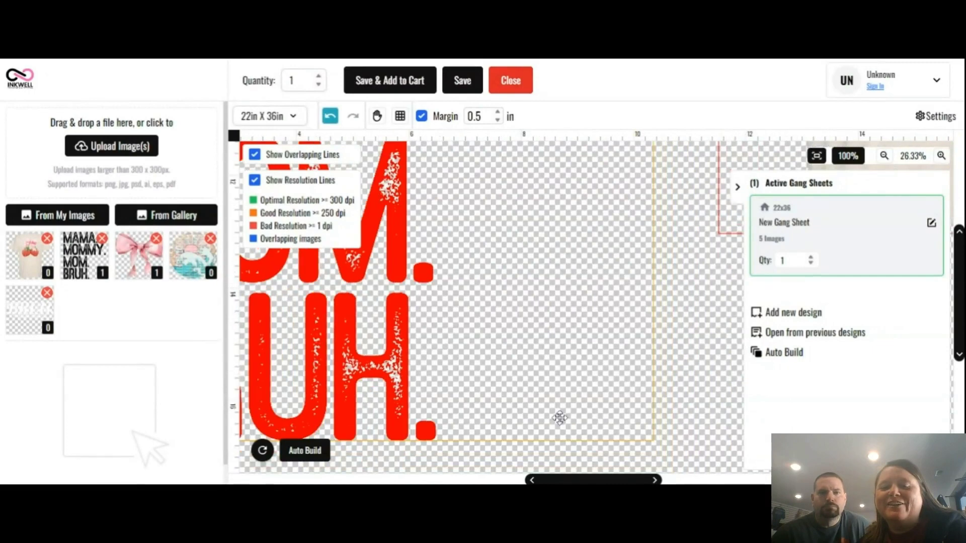
pyautogui.click(817, 156)
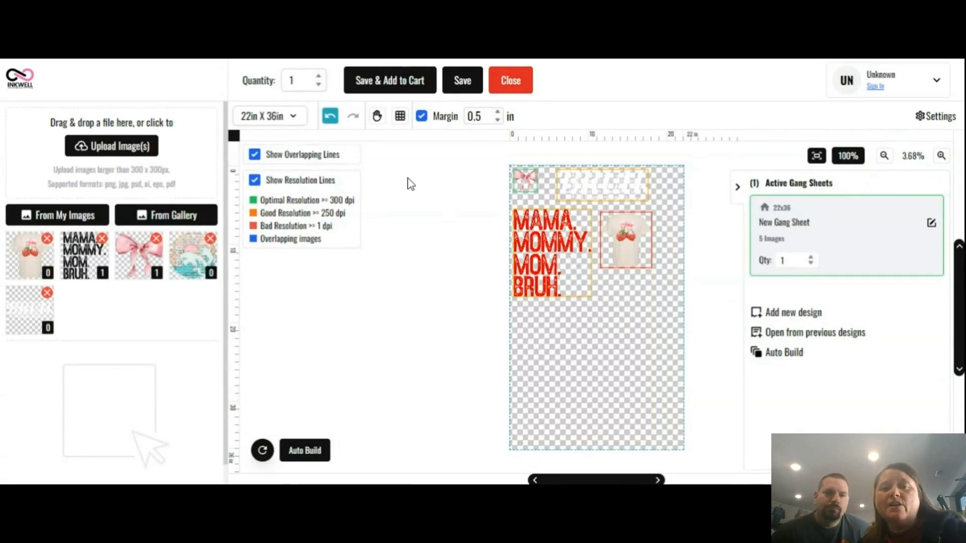
# - Try the 22x12 sheet size, and return the gang sheet to 22x36
pyautogui.click(294, 117)
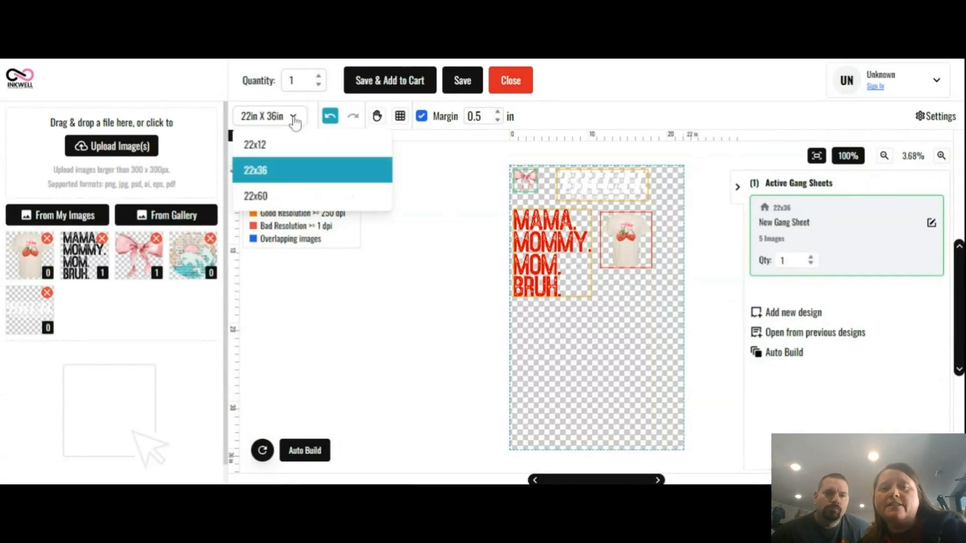
pyautogui.click(281, 148)
pyautogui.scroll(-1, 571, 356)
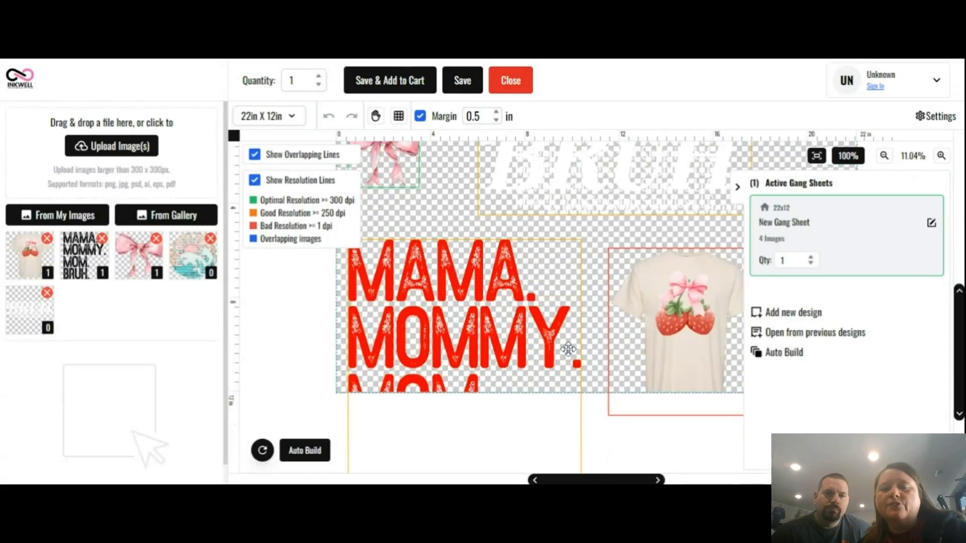
pyautogui.scroll(2, 571, 356)
pyautogui.click(294, 118)
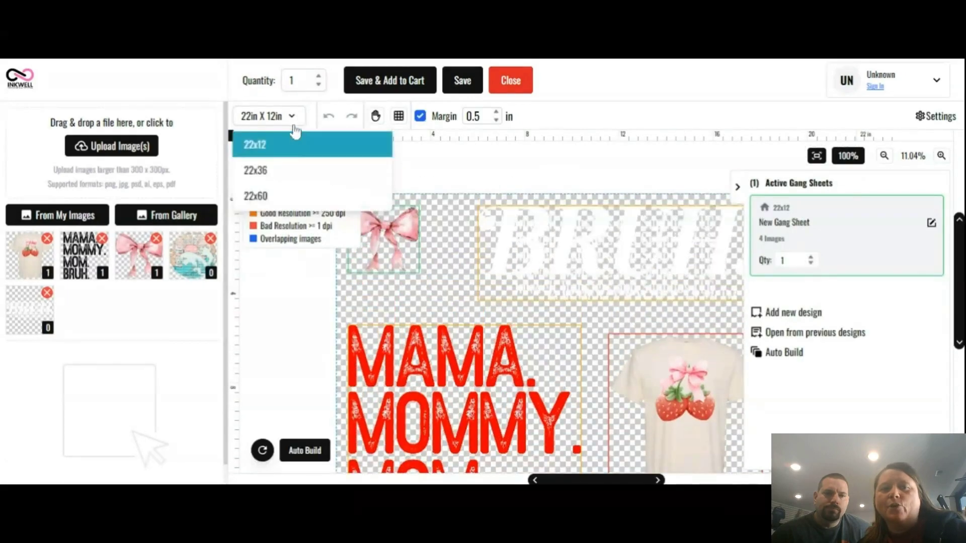
pyautogui.click(281, 194)
# - Duplicate the red "MAMA. MOMMY. MOM. BRUH." design once, directly below the original
pyautogui.click(525, 267)
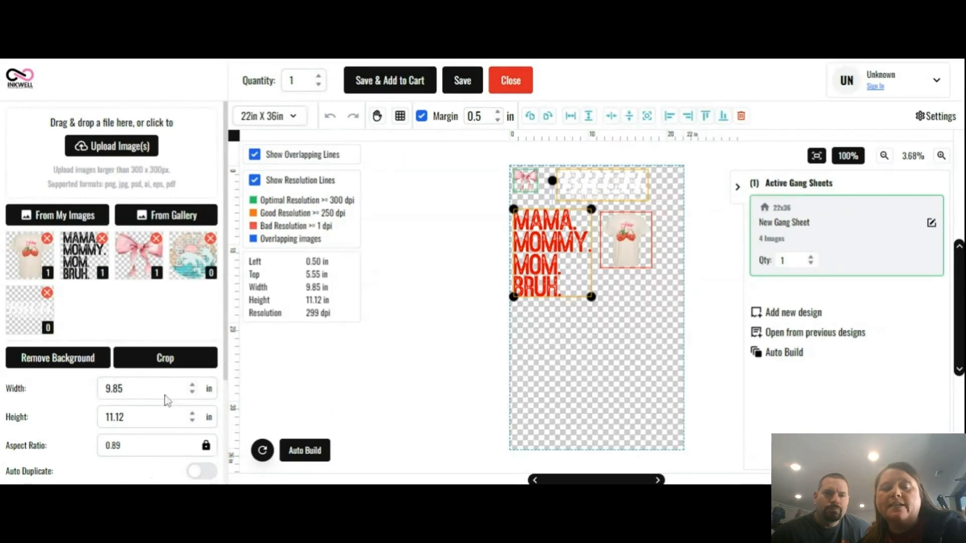
pyautogui.scroll(-1, 502, 249)
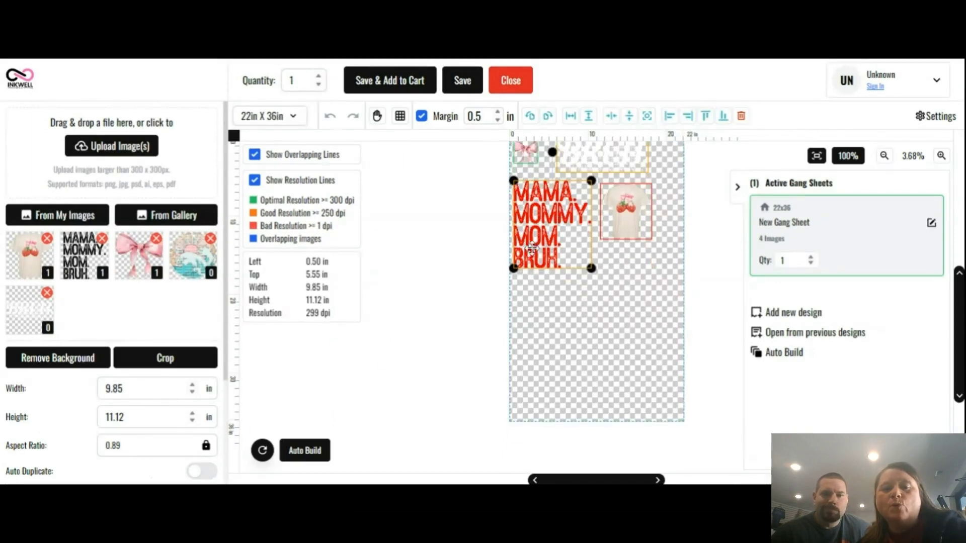
pyautogui.scroll(-3, 231, 423)
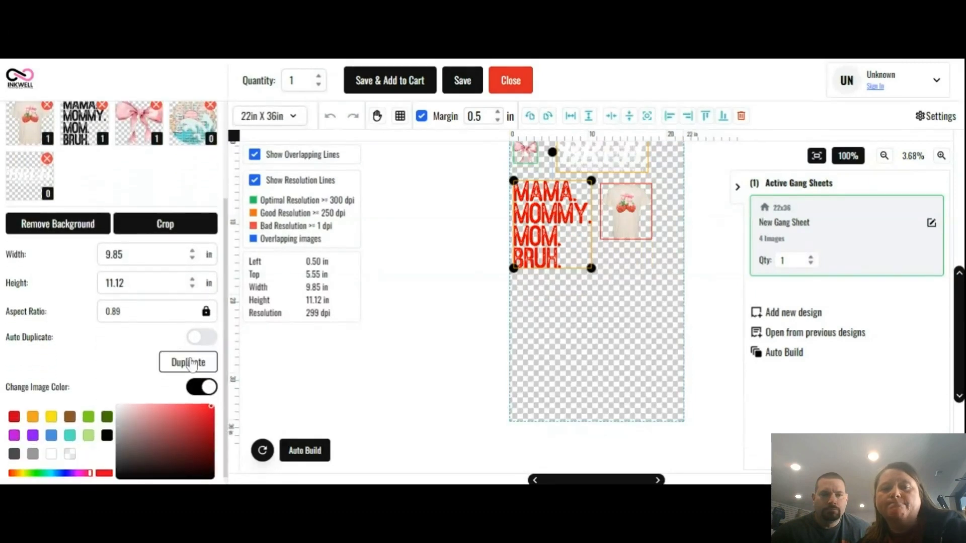
pyautogui.click(190, 364)
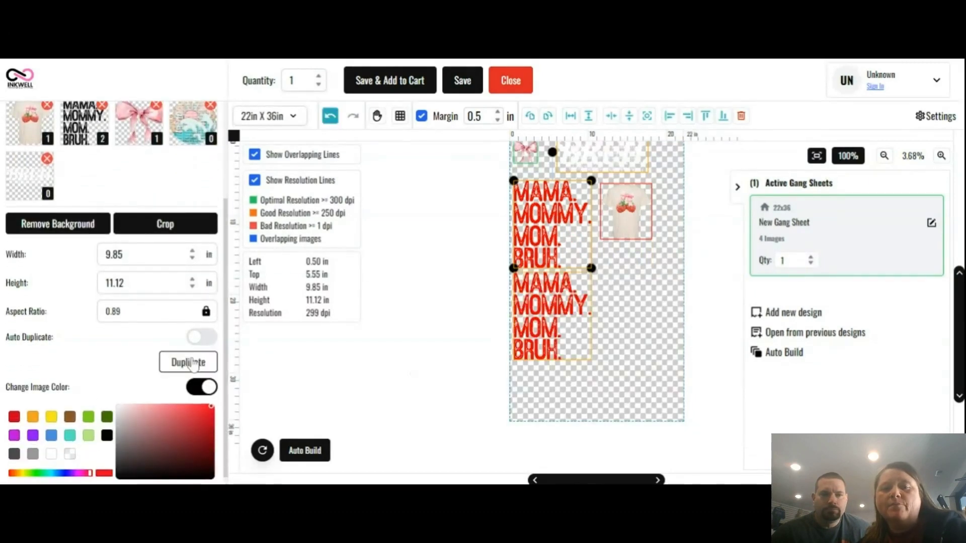
# - Duplicate the strawberry T-shirt image once, and add a black "MAMA. MOMMY. MOM. BRUH." design from the uploaded images below the copy
pyautogui.click(617, 211)
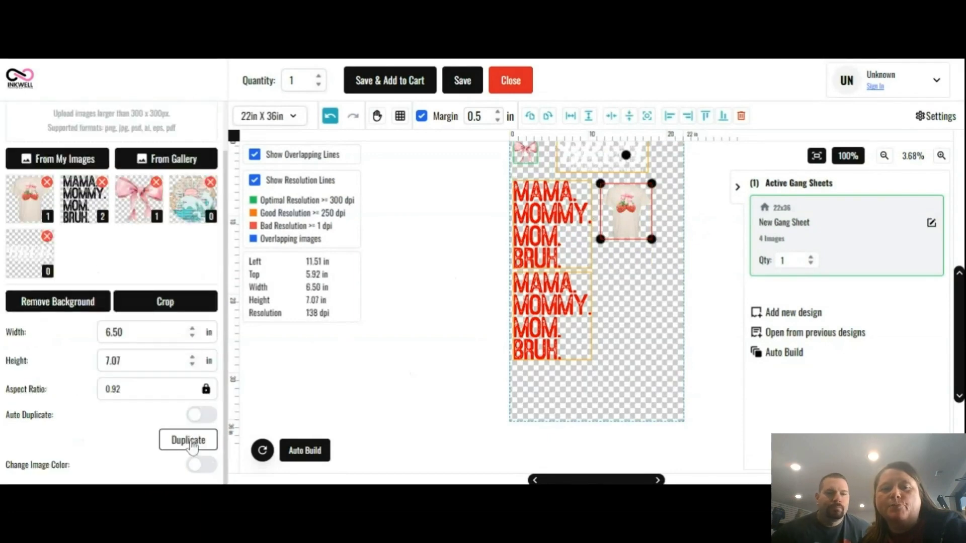
pyautogui.click(204, 446)
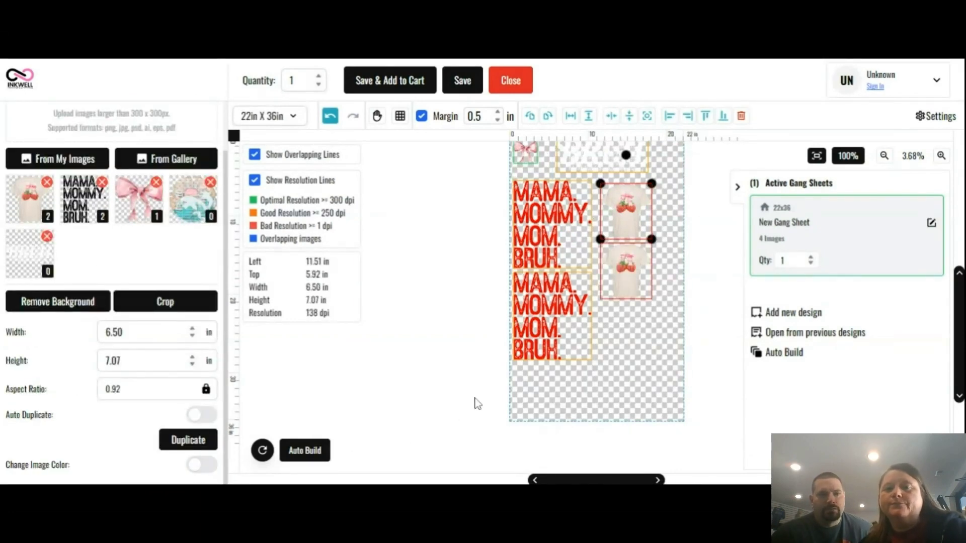
pyautogui.scroll(1, 482, 398)
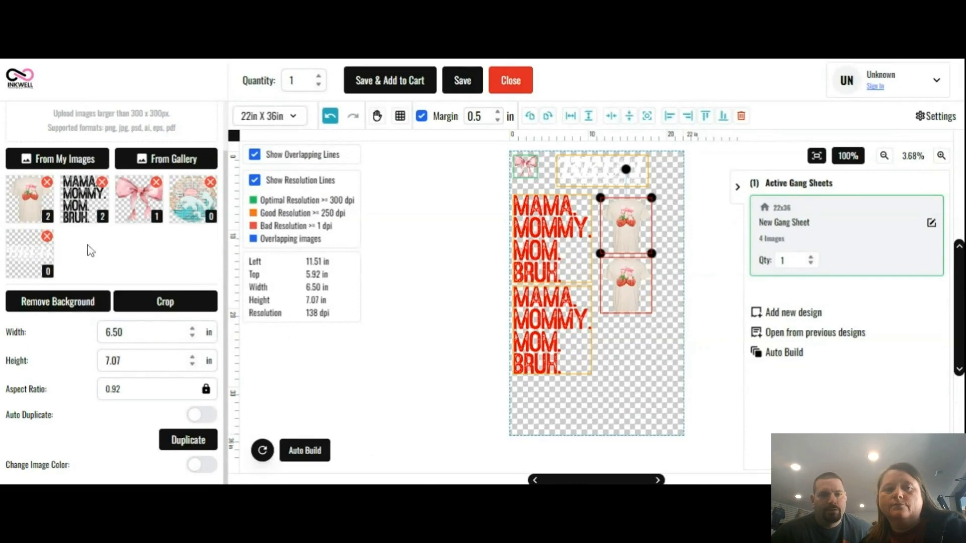
pyautogui.click(72, 201)
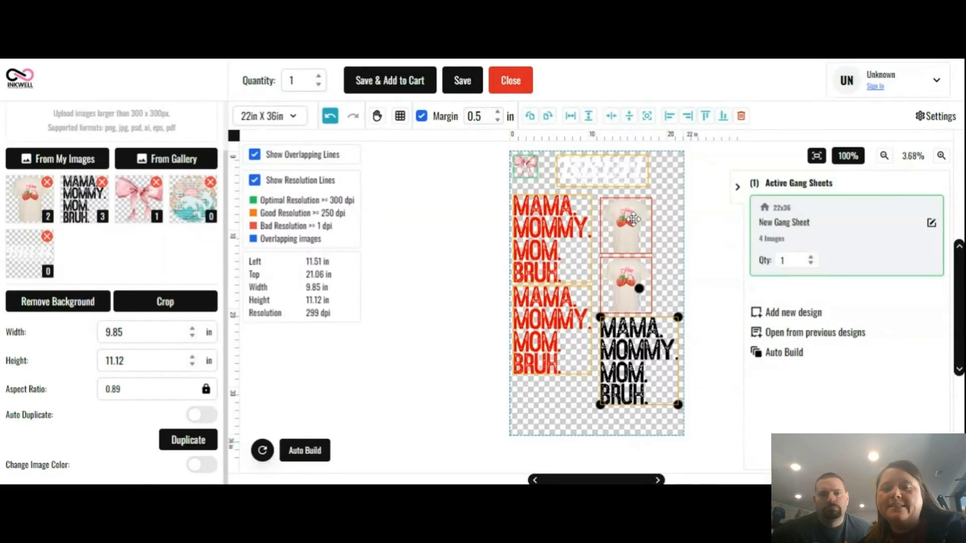
# - Delete the upper strawberry T-shirt image, and rotate the remaining one 90° clockwise
pyautogui.click(633, 219)
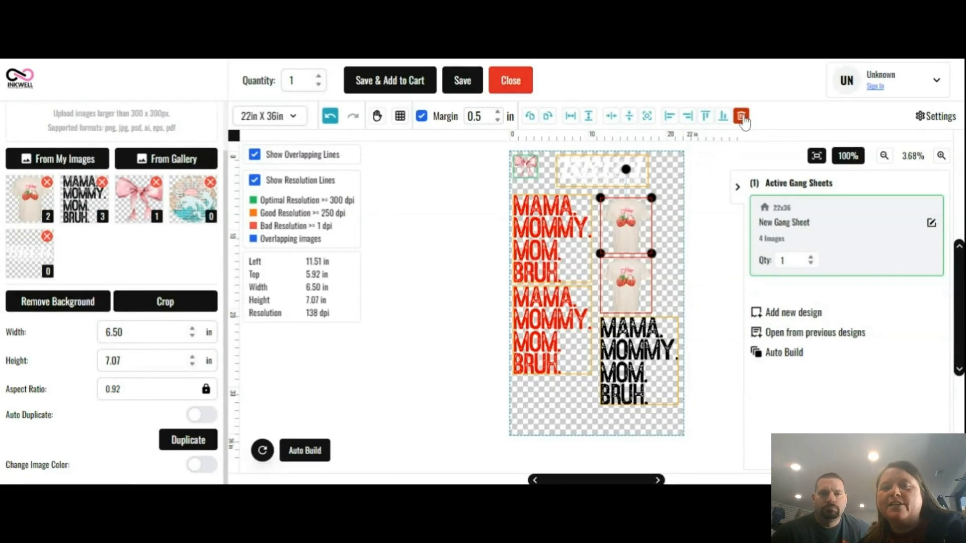
pyautogui.click(742, 118)
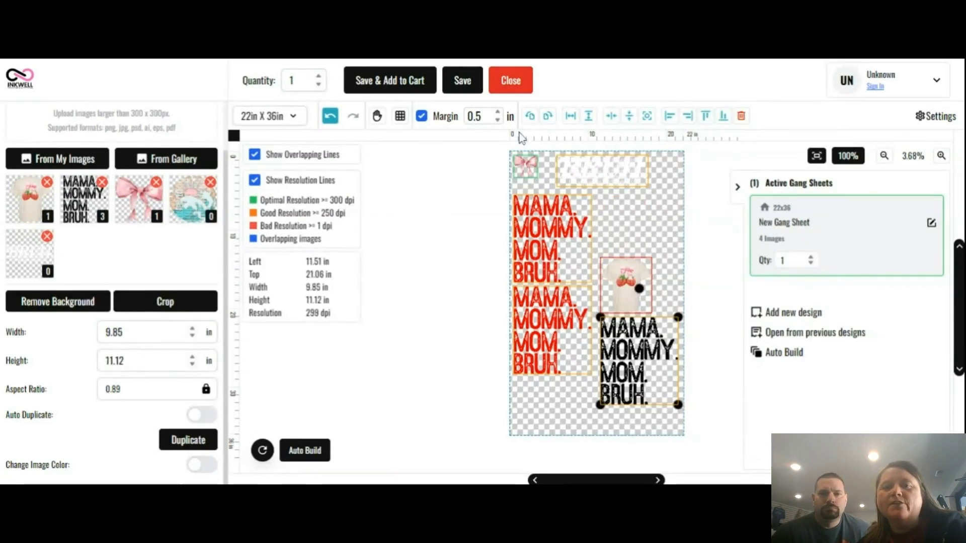
pyautogui.click(628, 274)
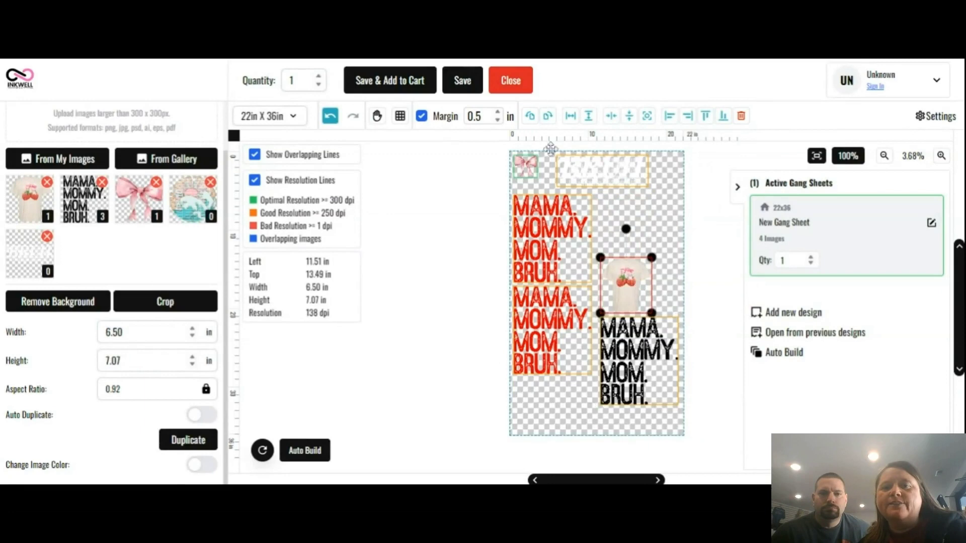
pyautogui.click(547, 117)
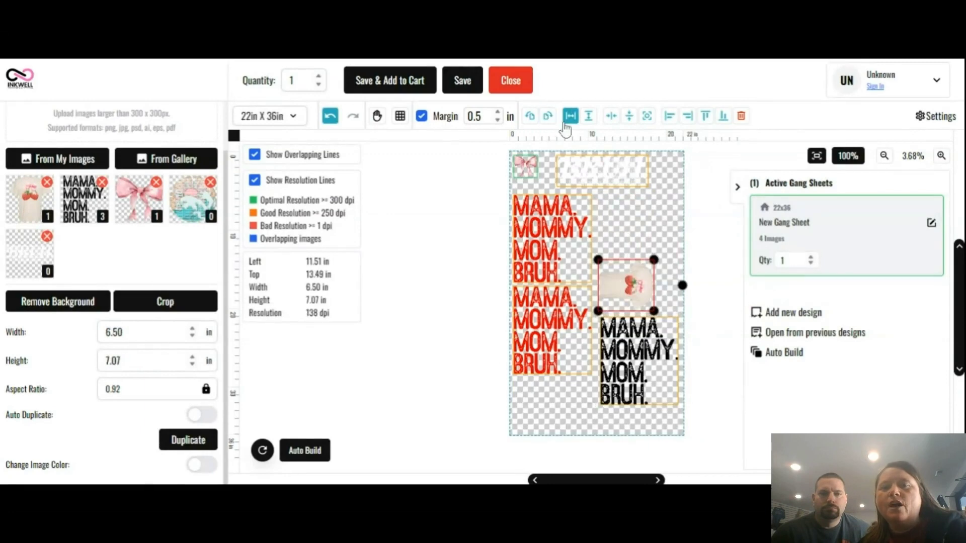
# - Try fitting the T-shirt image to the sheet's height and width, and shrink it to about 9.04 x 9.84 in beside the upper red text
pyautogui.click(588, 117)
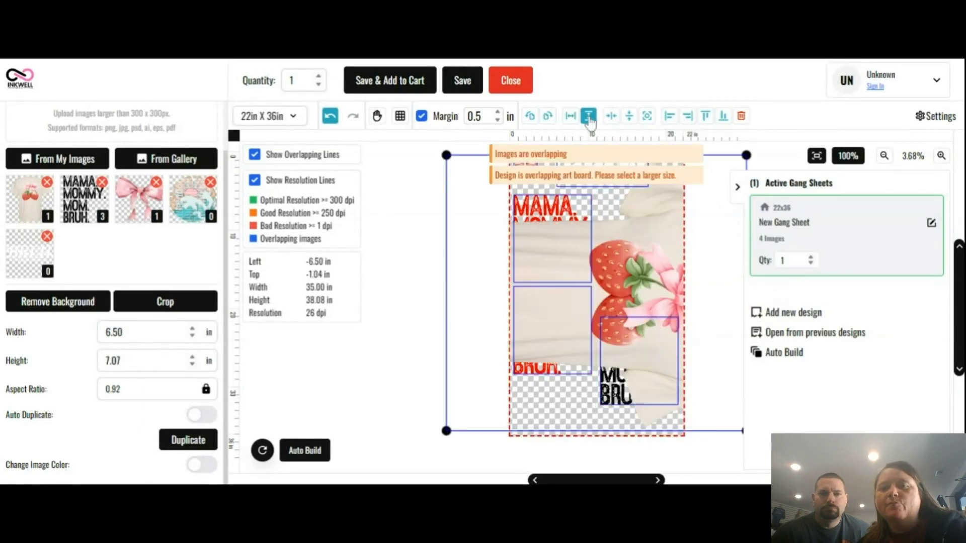
pyautogui.click(572, 117)
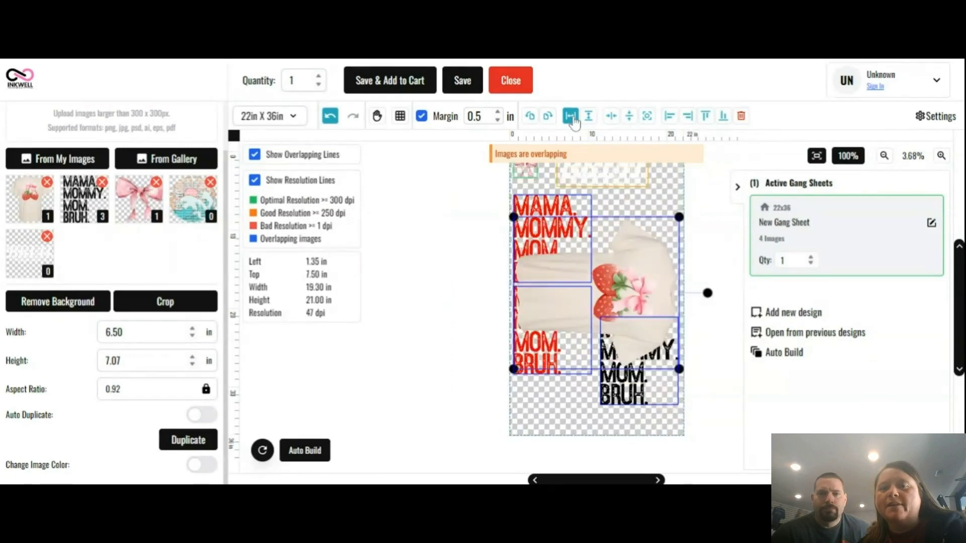
pyautogui.moveTo(678, 369); pyautogui.dragTo(657, 245)
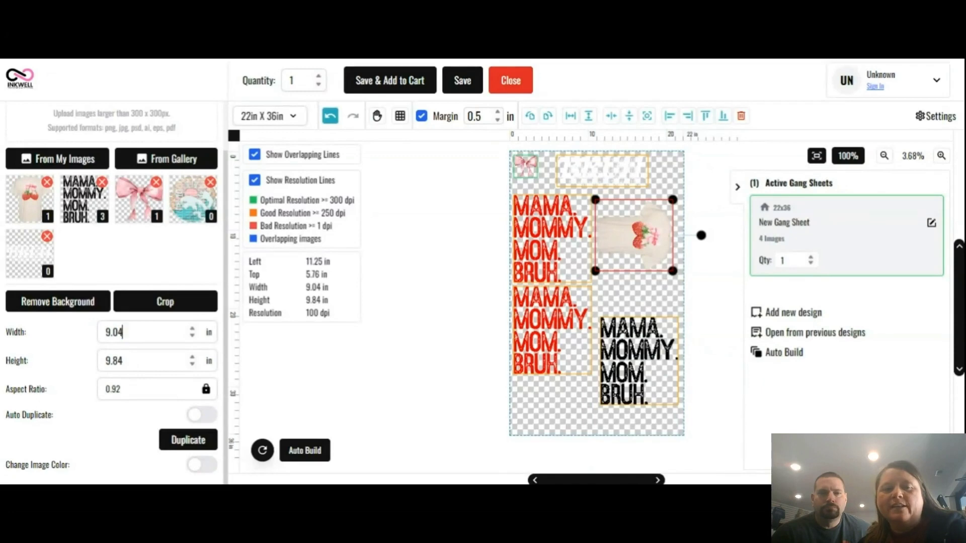
# - Set the T-shirt image's width to 3 in, and move the black text design up to about 10.92 in from the sheet's top, below it
pyautogui.hotkey('ctrl', 'a')
pyautogui.write('3')
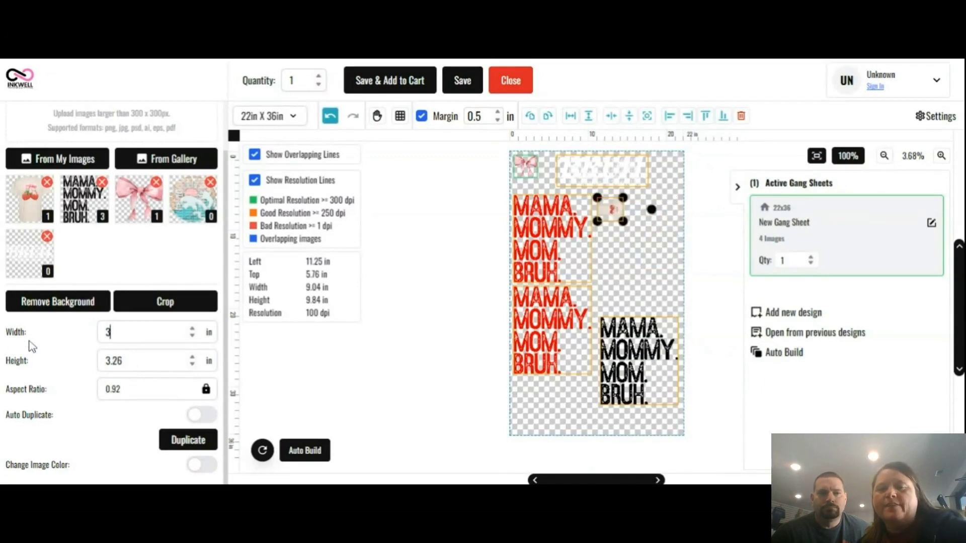
pyautogui.click(620, 261)
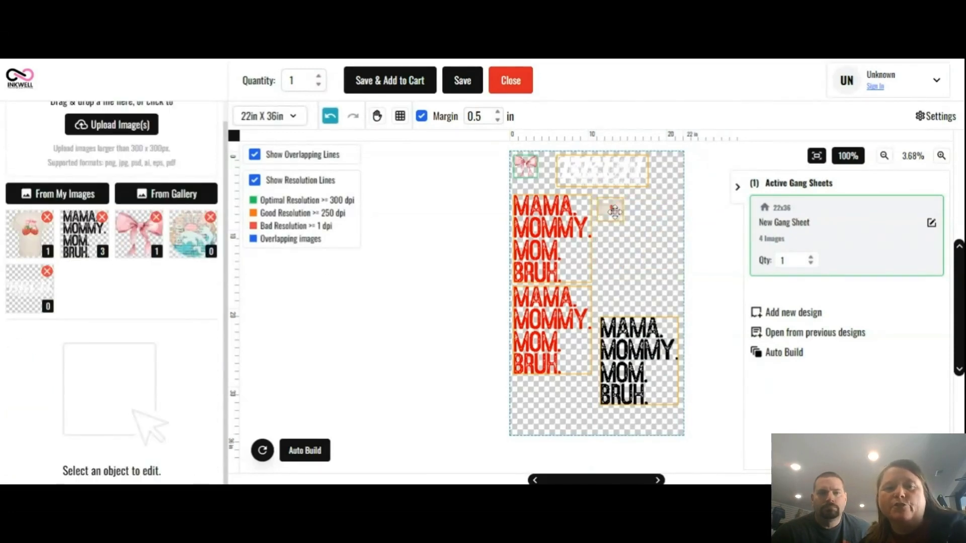
pyautogui.moveTo(663, 388); pyautogui.dragTo(661, 308)
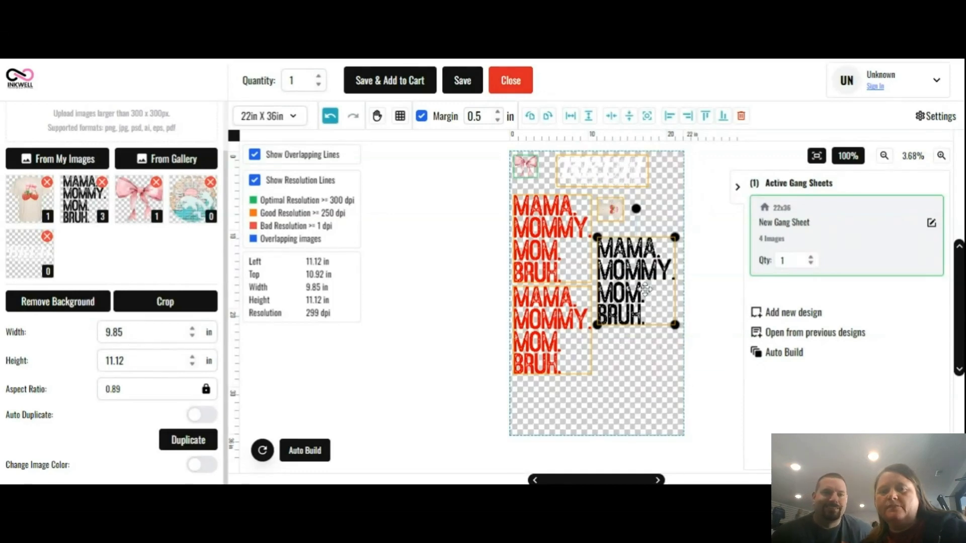
pyautogui.click(685, 366)
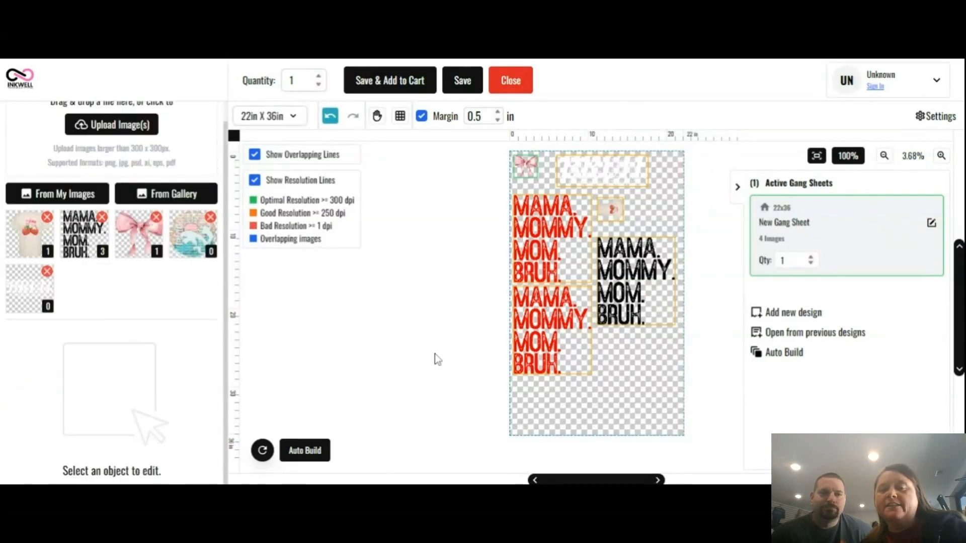
pyautogui.click(468, 81)
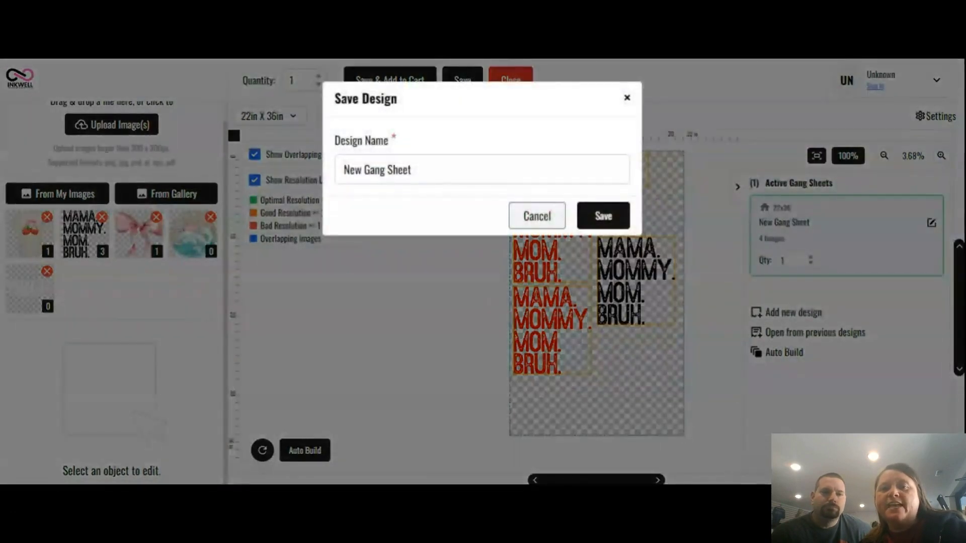
pyautogui.moveTo(411, 170); pyautogui.dragTo(337, 204)
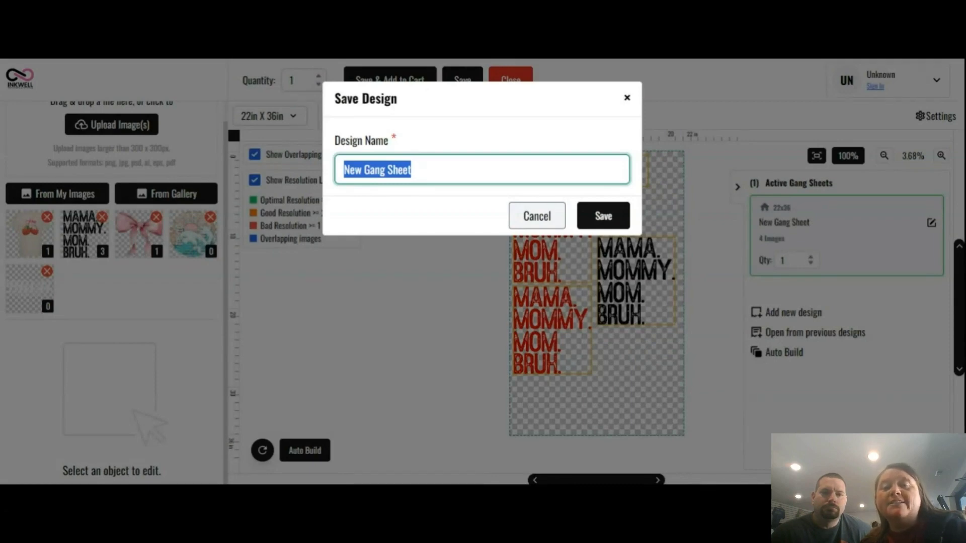
pyautogui.click(535, 215)
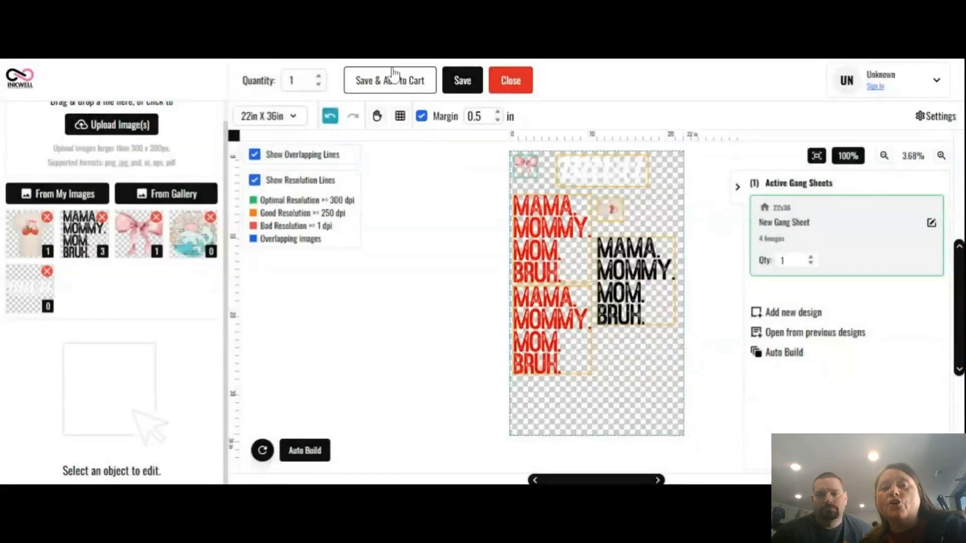
# - Start saving the gang sheet to the cart, and name the design with the owner's first name followed by "gang sheet"
pyautogui.click(400, 83)
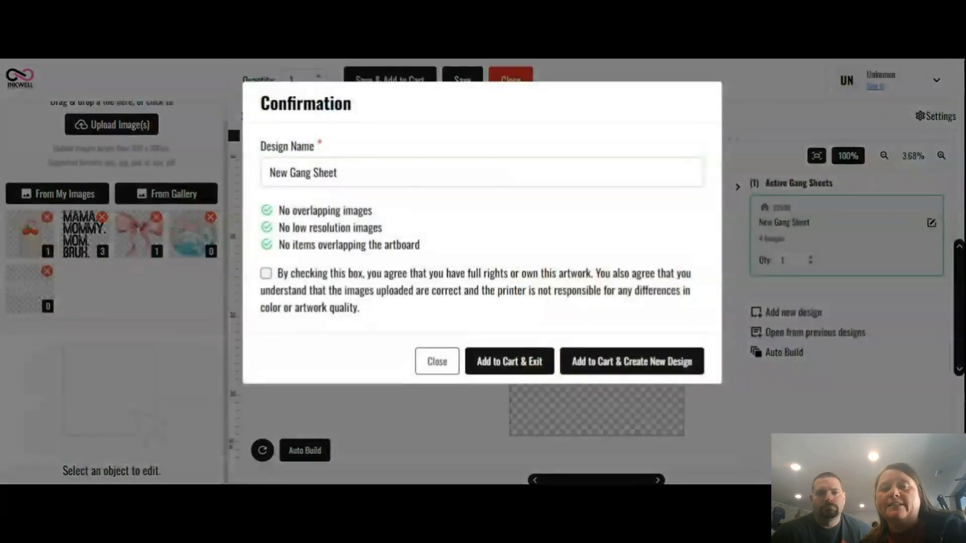
pyautogui.tripleClick(281, 172)
pyautogui.press('BackSpace')
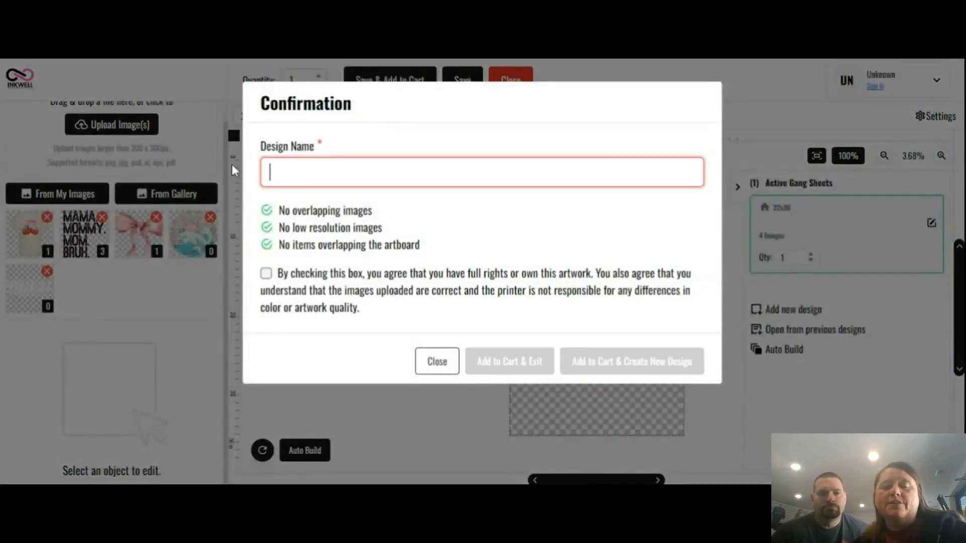
pyautogui.write("casey's gang sheet")
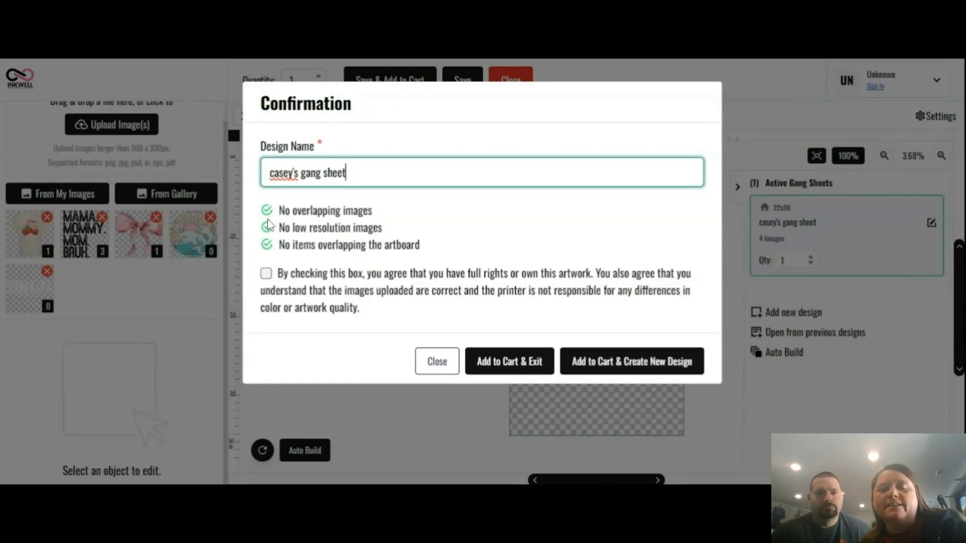
# - Accept the artwork rights agreement and add the sheet to the cart, exiting the builder with the design saved
pyautogui.click(266, 273)
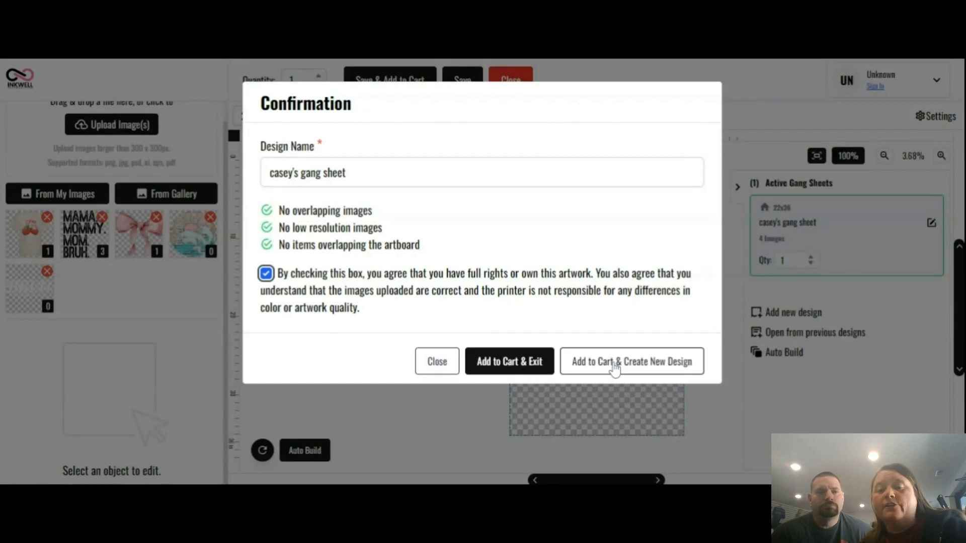
pyautogui.click(504, 362)
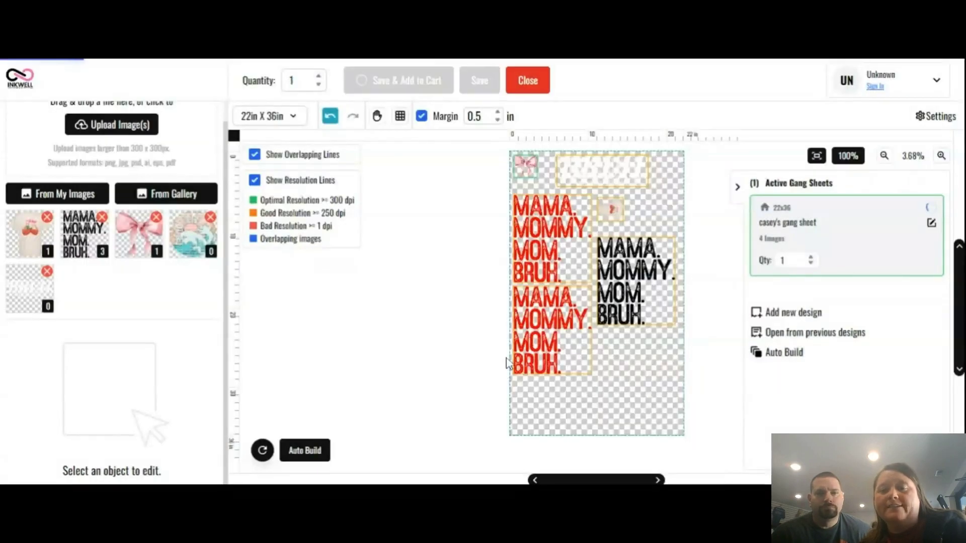
pyautogui.click(521, 90)
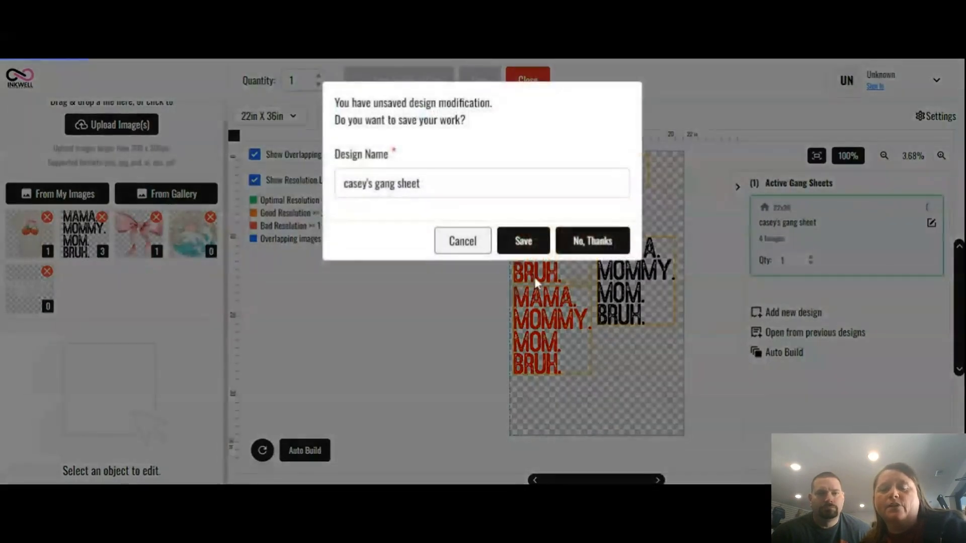
pyautogui.click(526, 239)
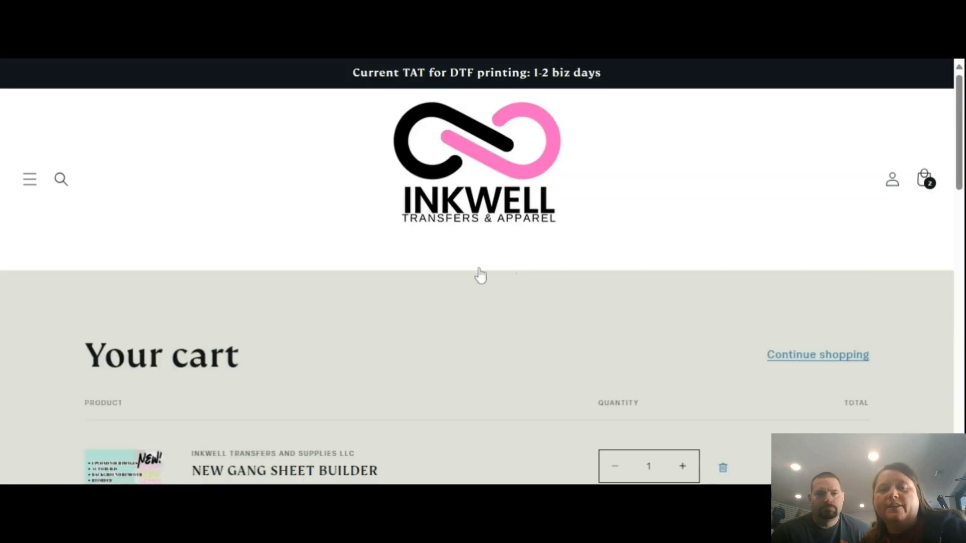
pyautogui.scroll(-5, 640, 338)
pyautogui.scroll(3, 641, 336)
pyautogui.scroll(2, 642, 332)
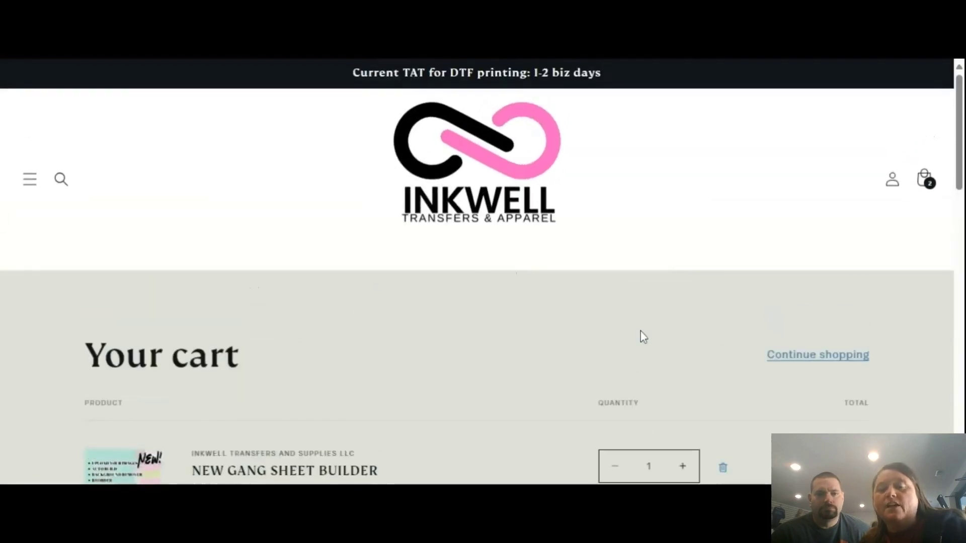